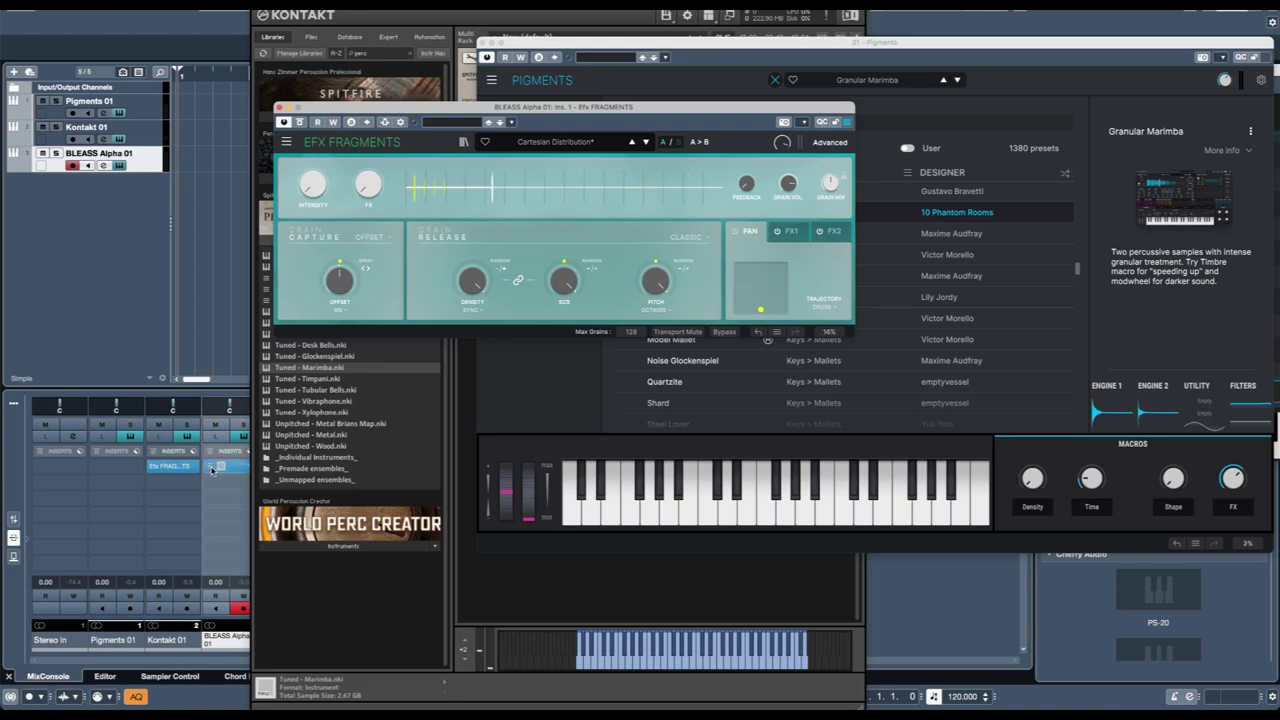
Step: Bypass the Efx FRAGMENTS insert on the BLEASS Alpha 01 channel and select the Pigments 01 track
left_click(208, 467)
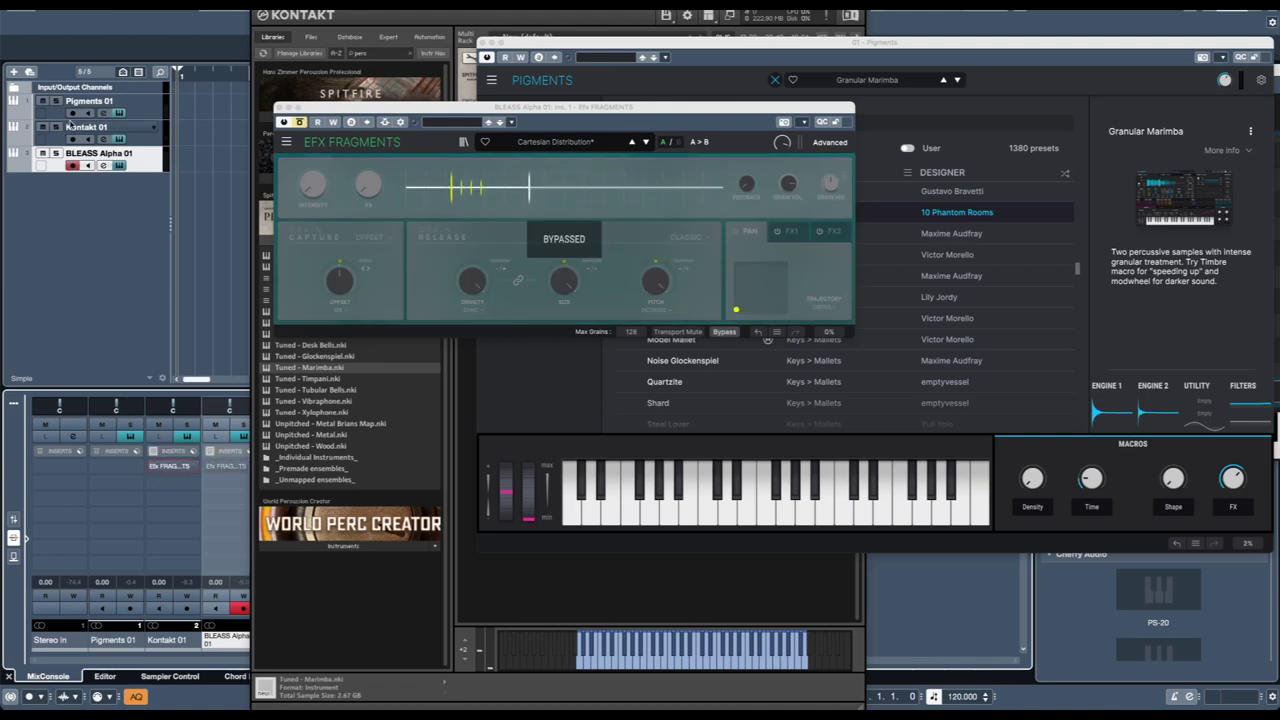
left_click(154, 119)
left_click(124, 117)
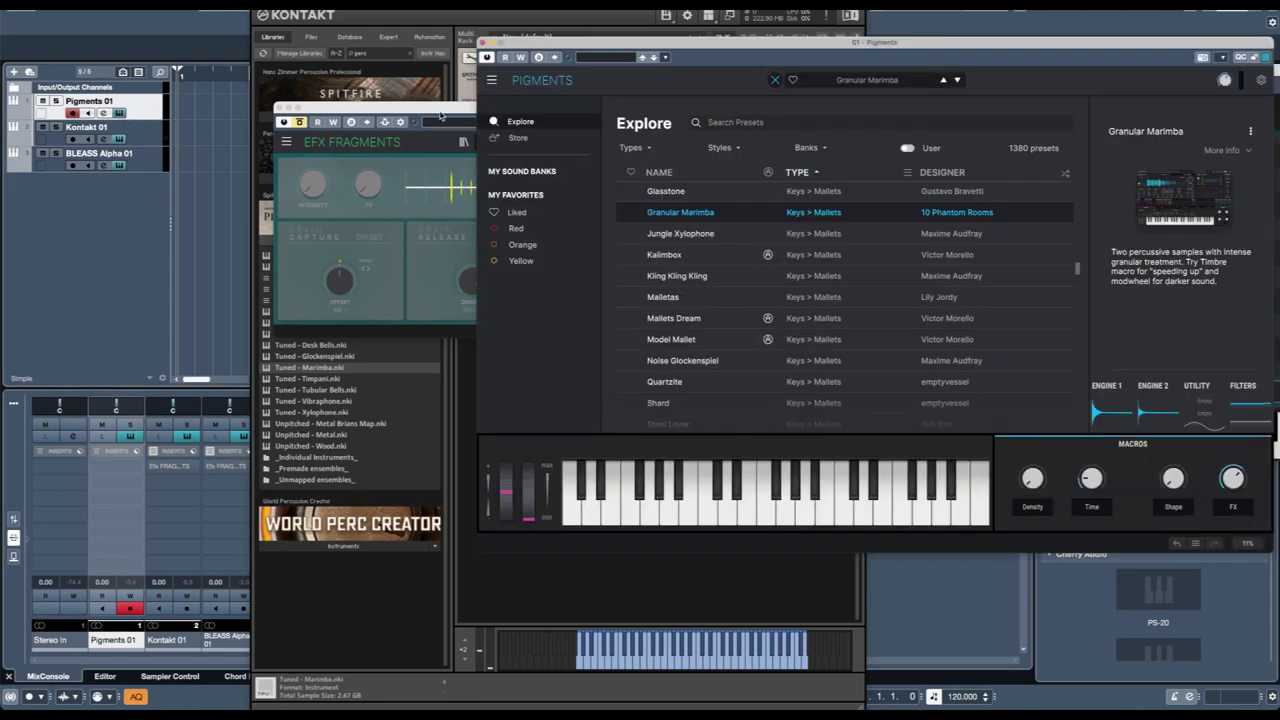
Step: Select the Kontakt 01 track, open its Tuned - Marimba instrument and reactivate the Efx FRAGMENTS insert on its channel
left_click(152, 143)
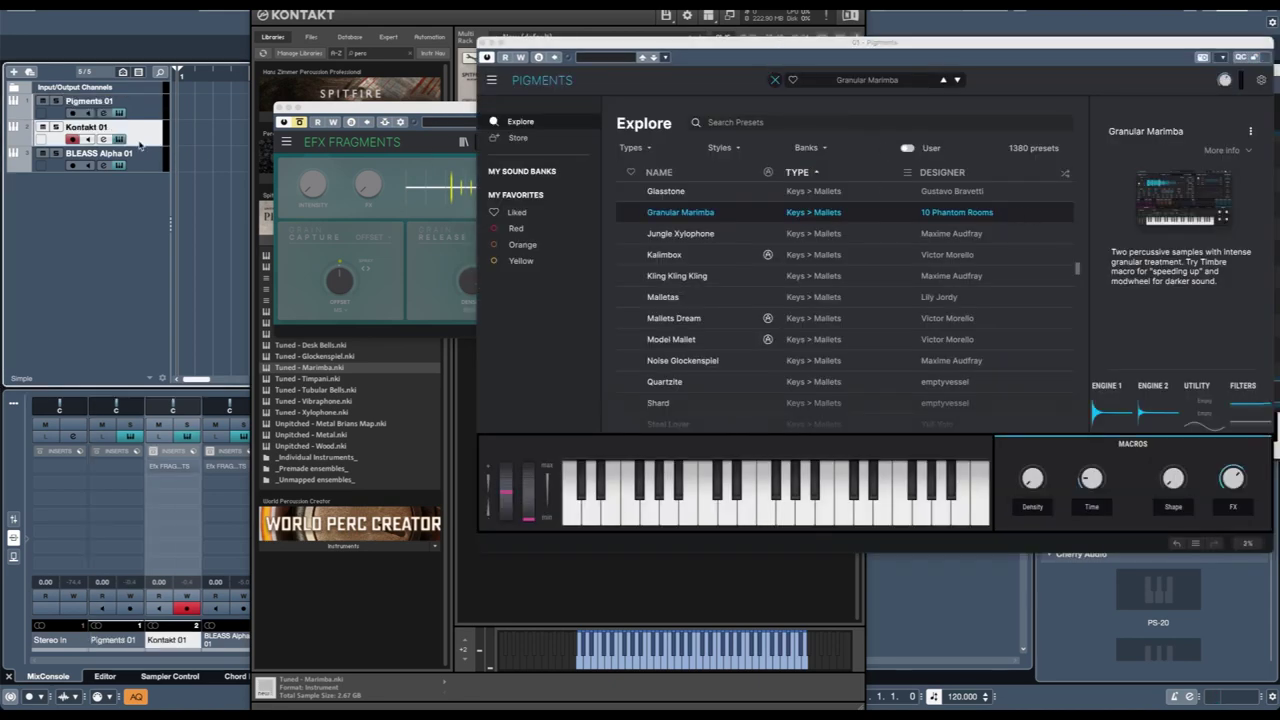
left_click(118, 140)
left_click(118, 140)
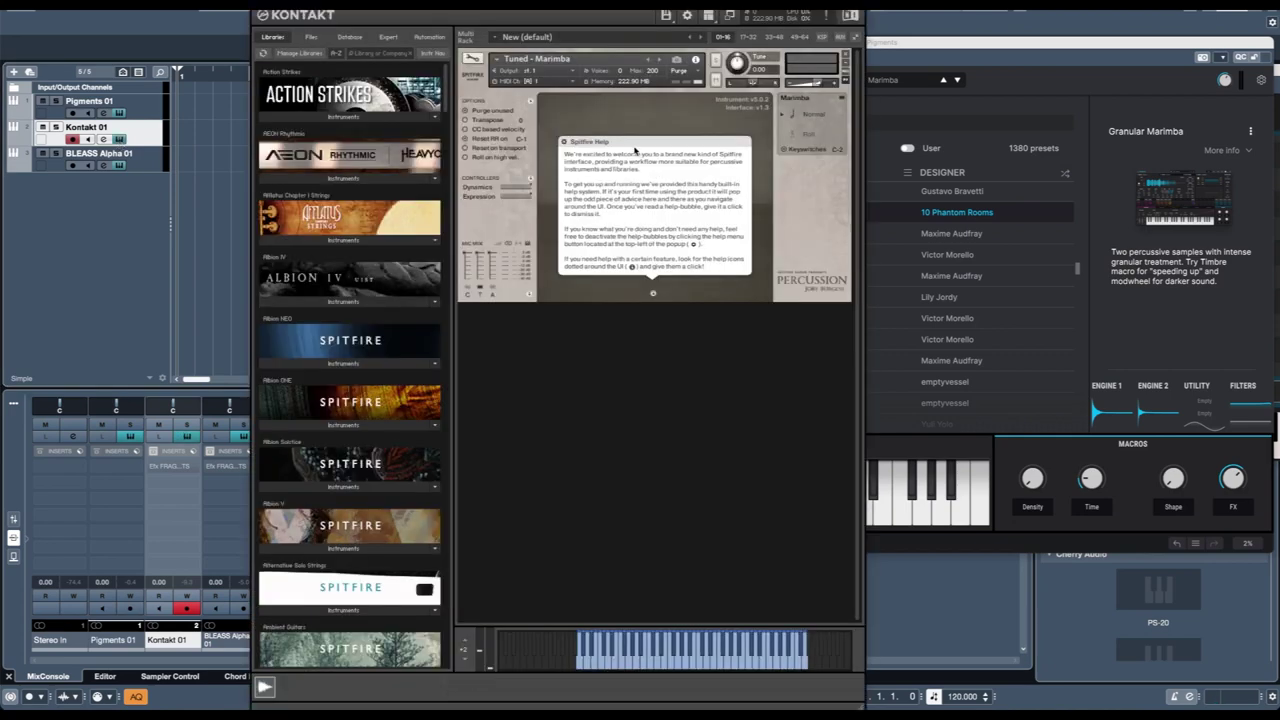
left_click(118, 139)
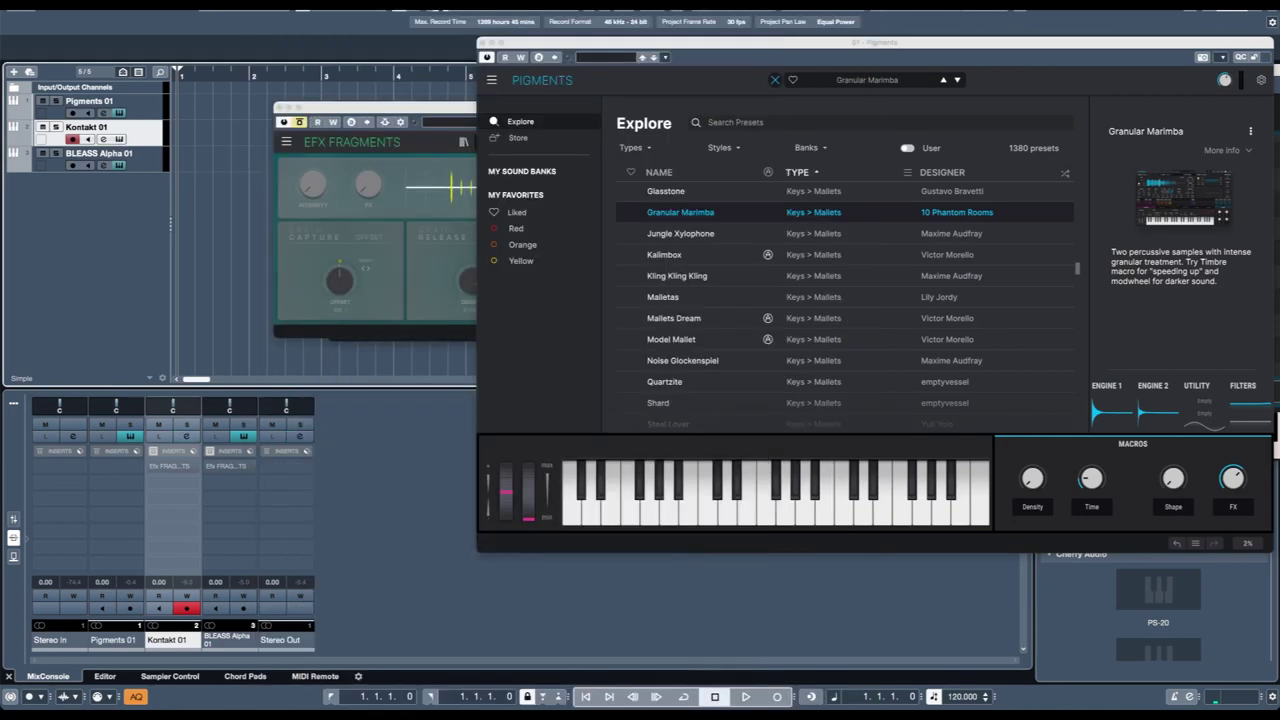
left_click(119, 140)
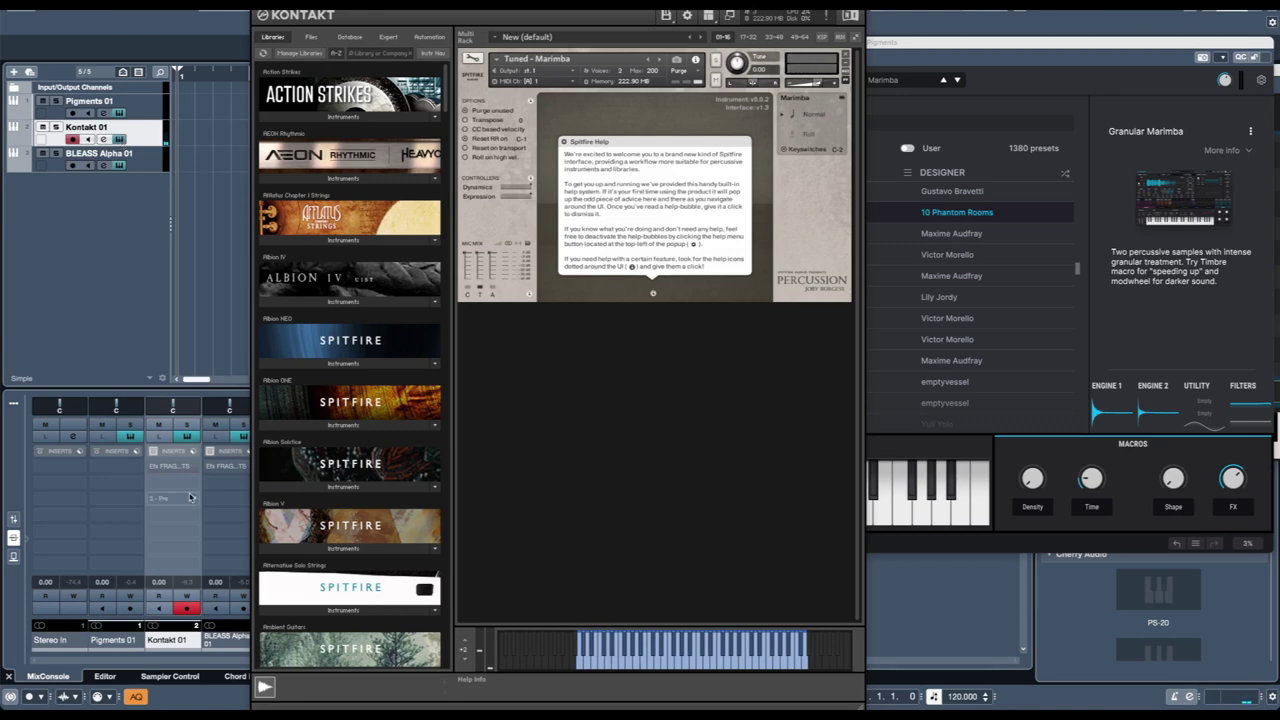
mouse_move(158, 474)
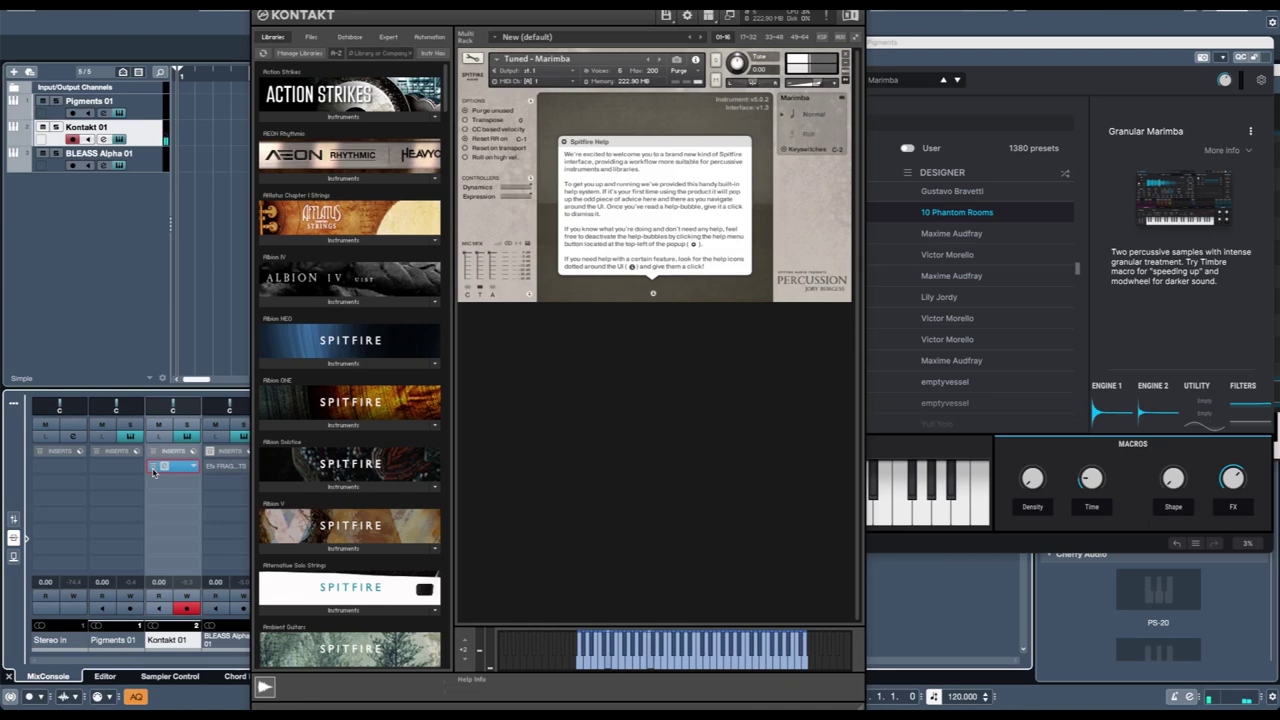
left_click(180, 469)
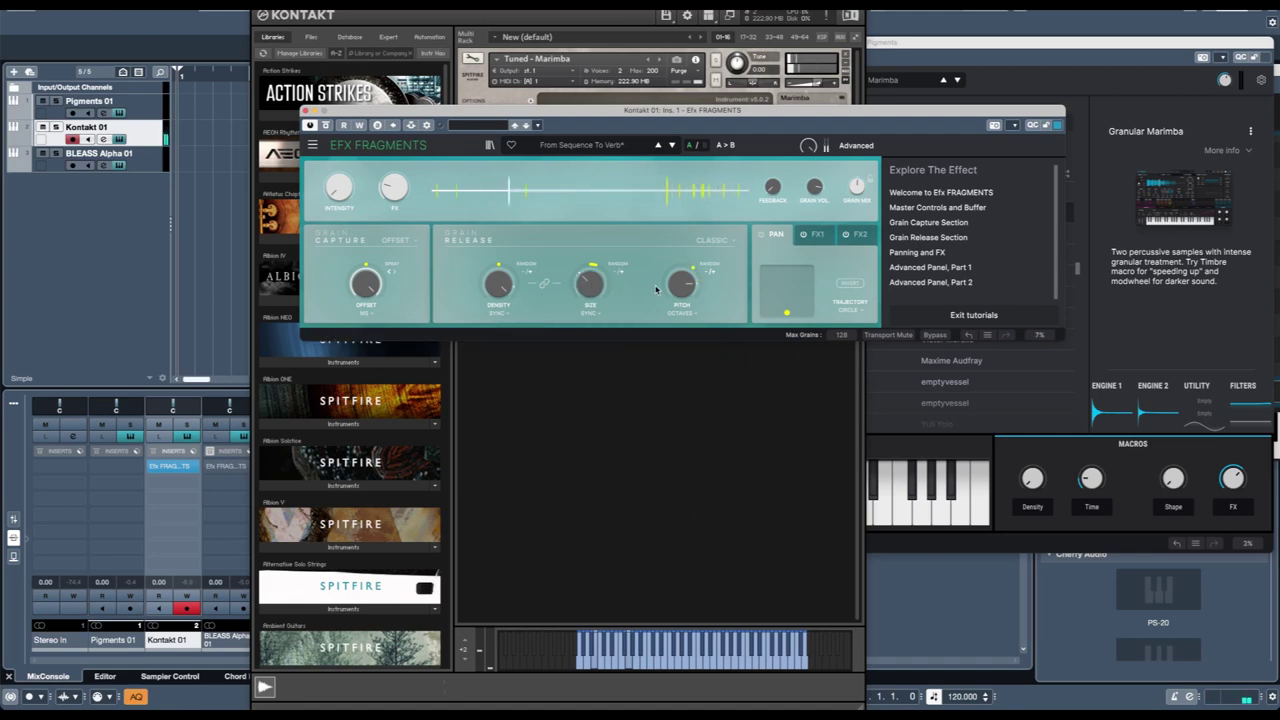
Step: Try different grain pitches in Efx FRAGMENTS, including -36 and -12 semitones, and show the FX1 settings
mouse_move(672, 276)
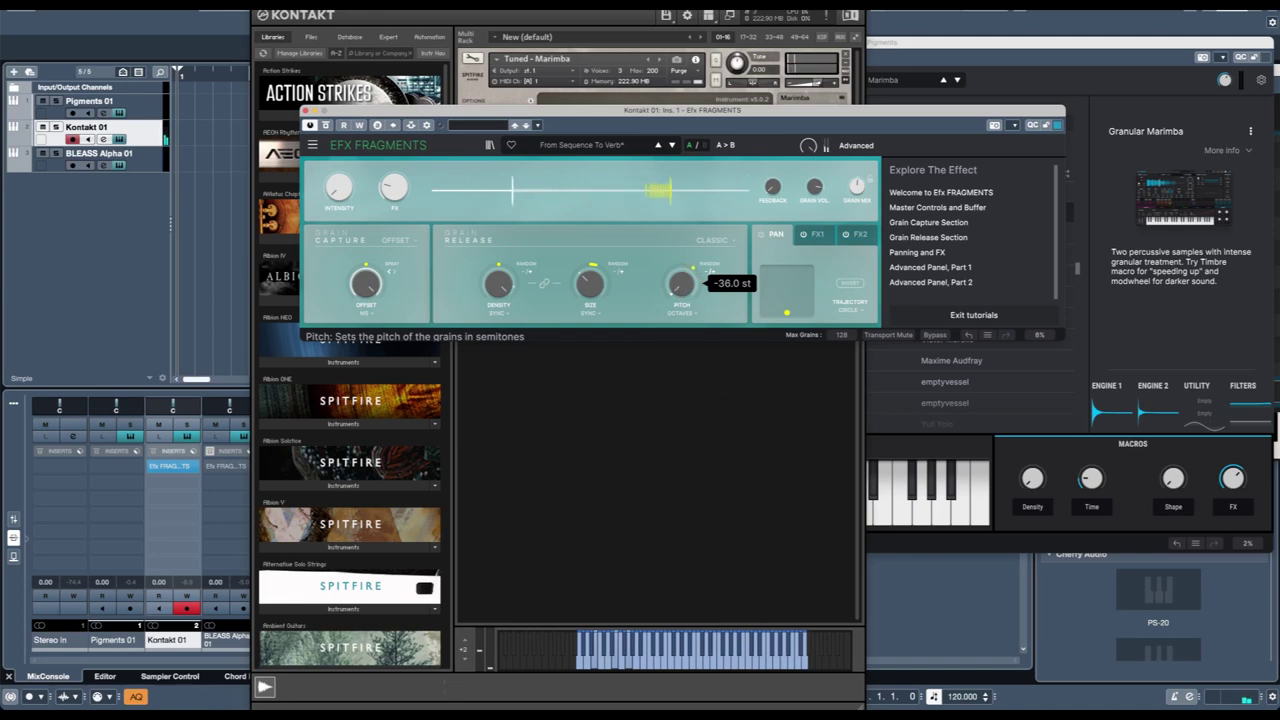
left_click_drag(672, 276, 681, 291)
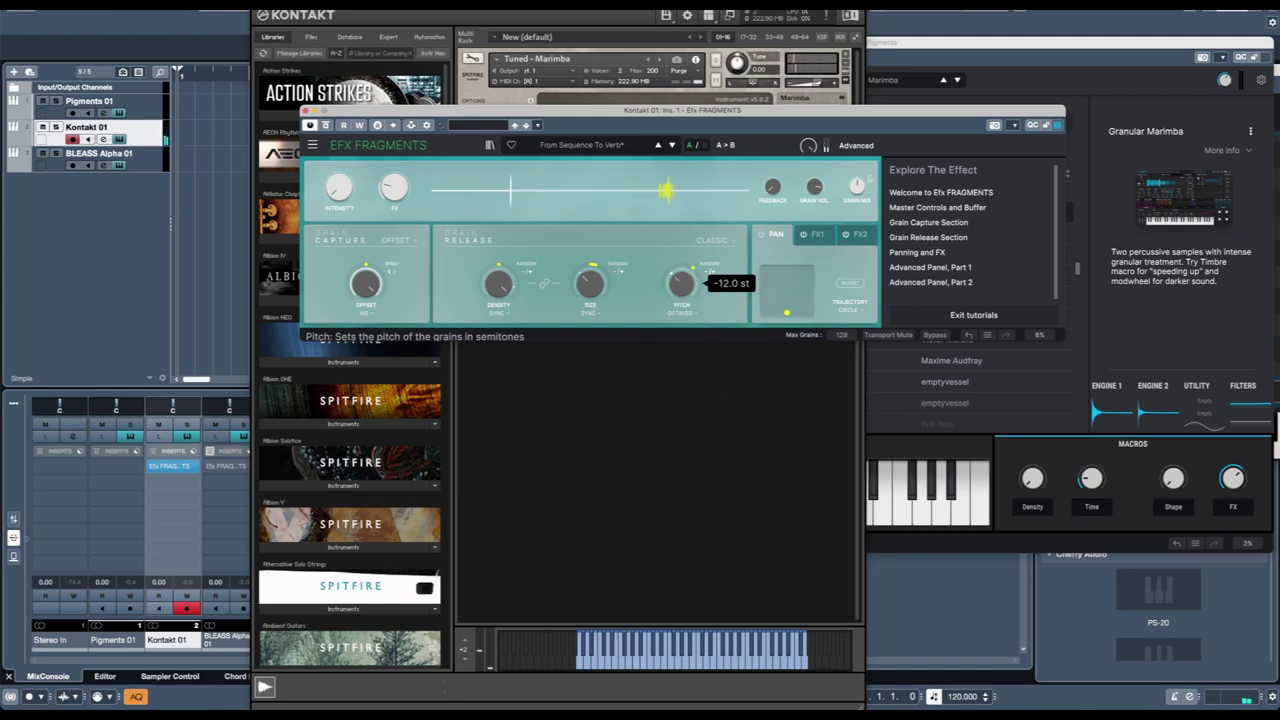
left_click_drag(681, 291, 681, 276)
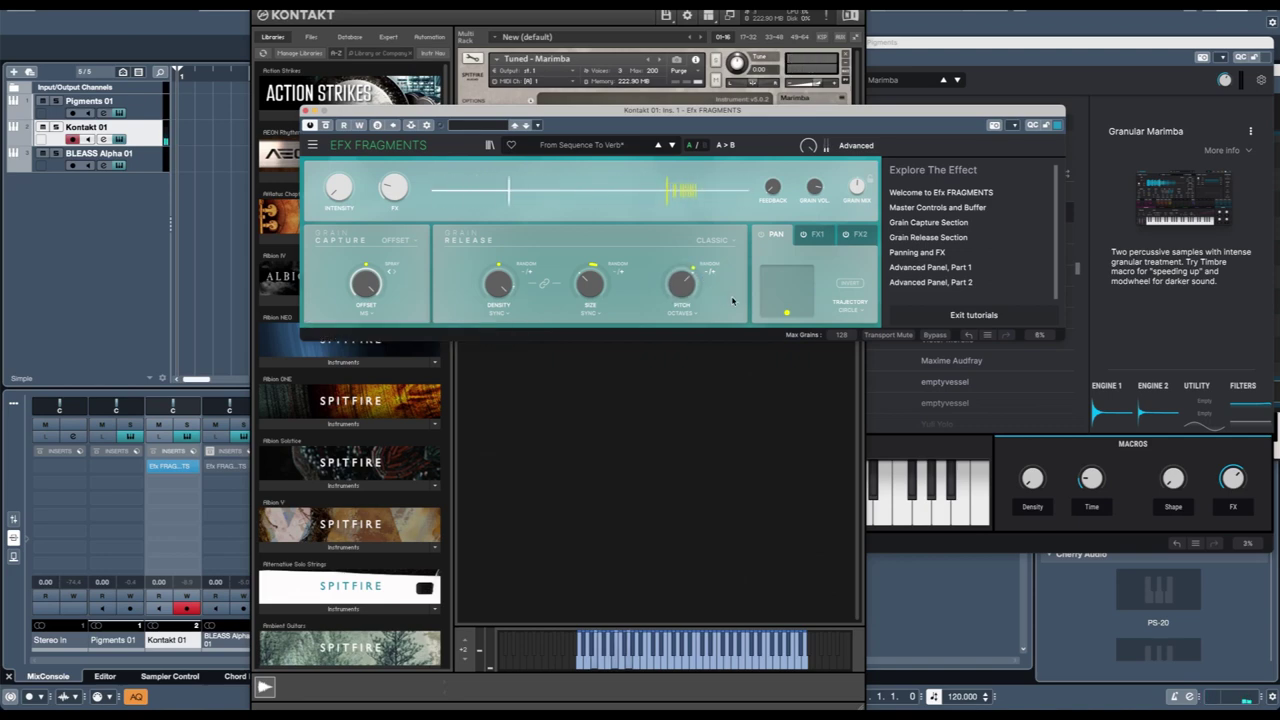
left_click(817, 237)
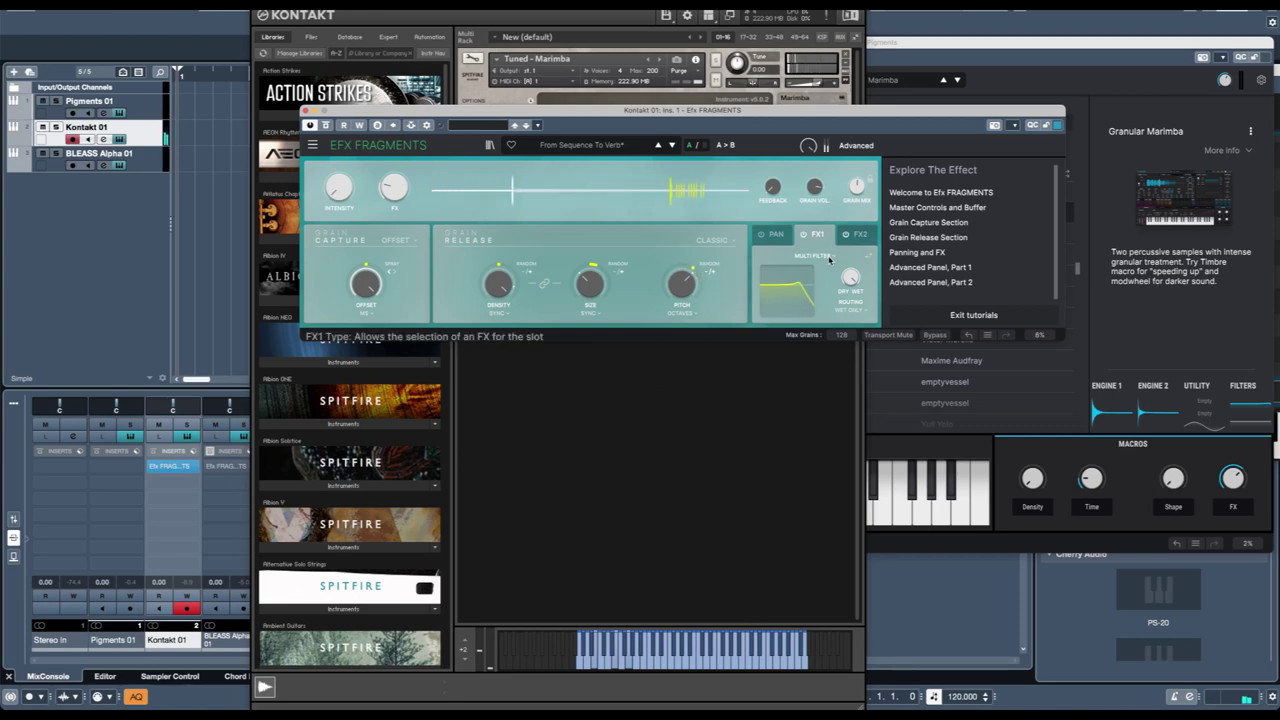
Step: Load the Cartesian Distribution delay preset on the Kontakt channel's Efx FRAGMENTS and step forward through Crystal Tree to Lush Planet
left_click(581, 145)
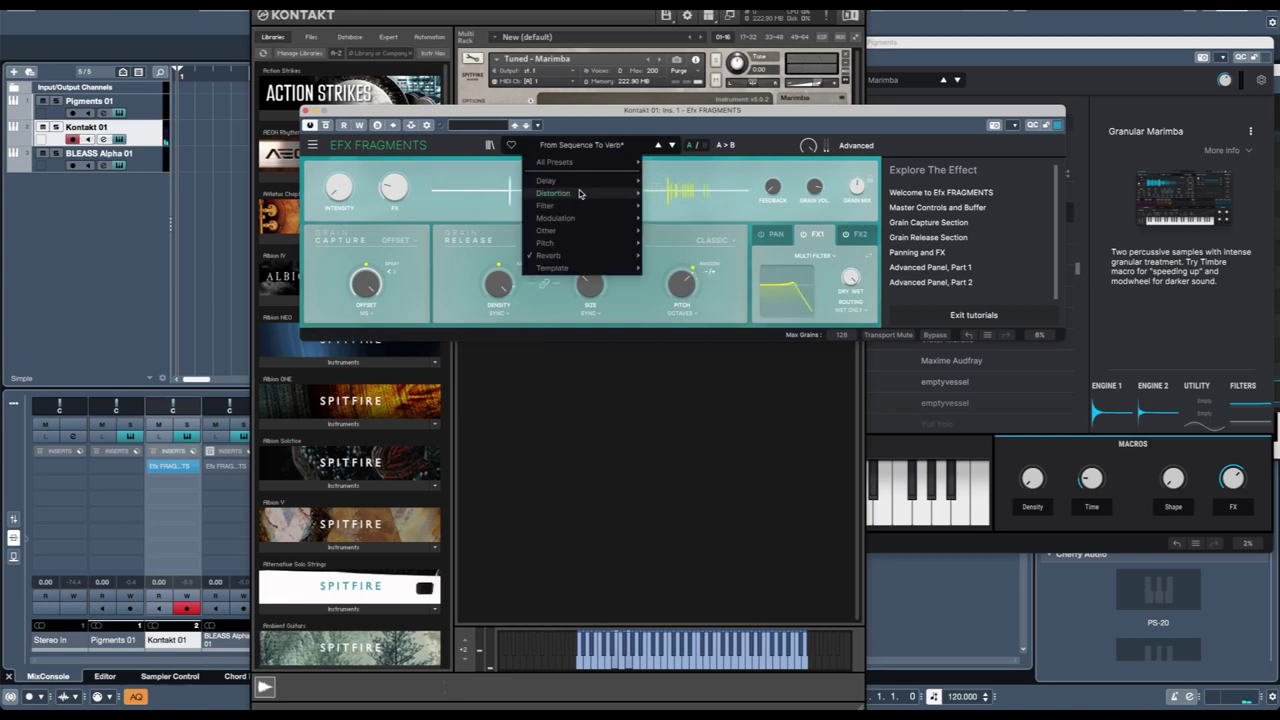
mouse_move(589, 186)
left_click(730, 182)
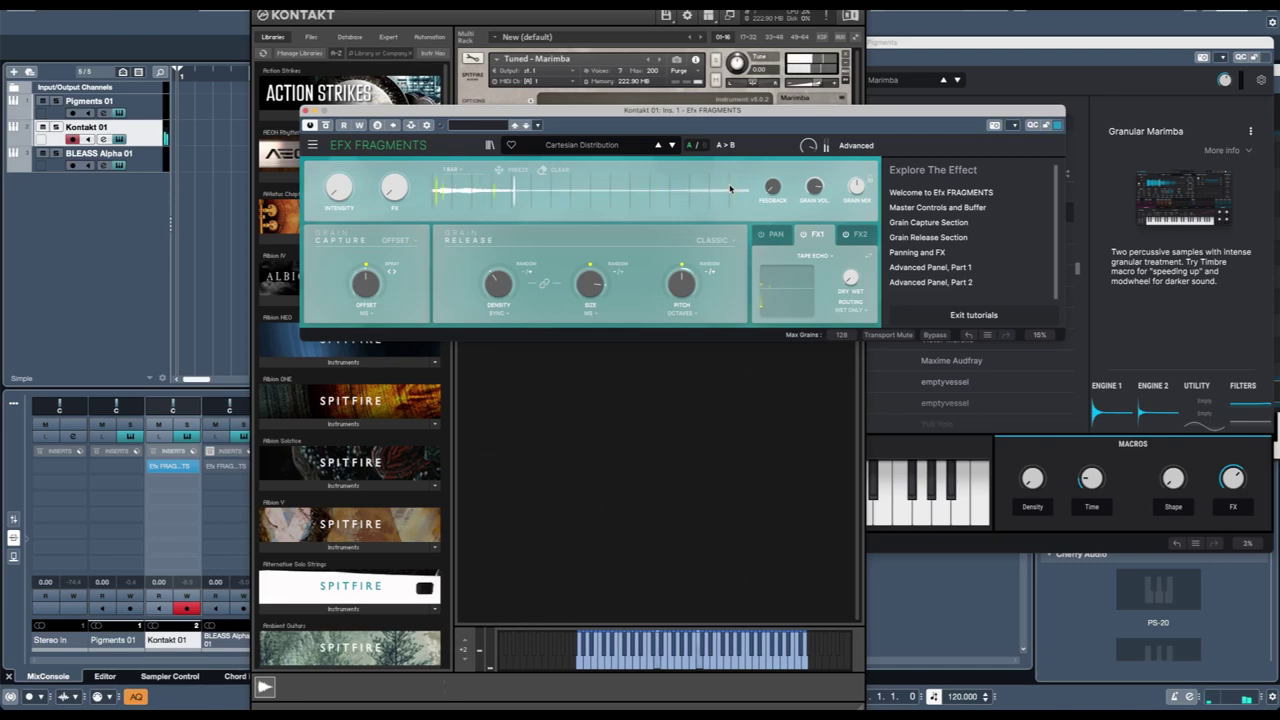
left_click(672, 146)
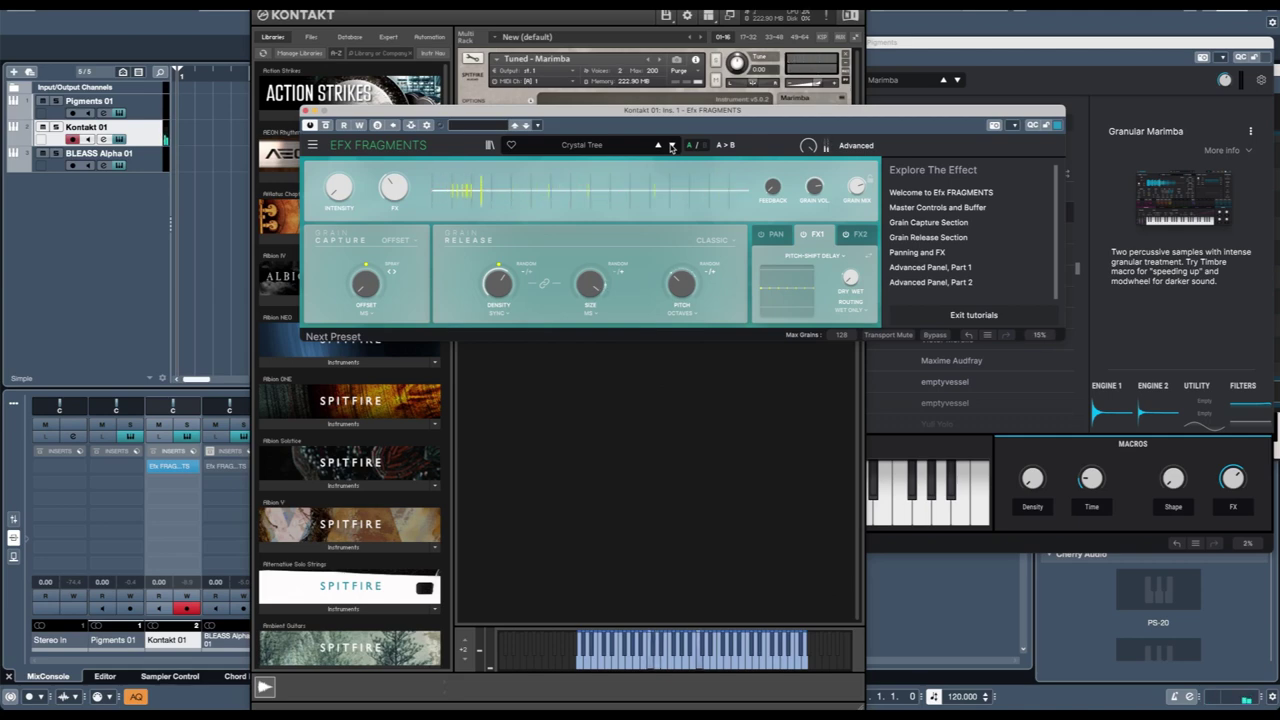
left_click(672, 147)
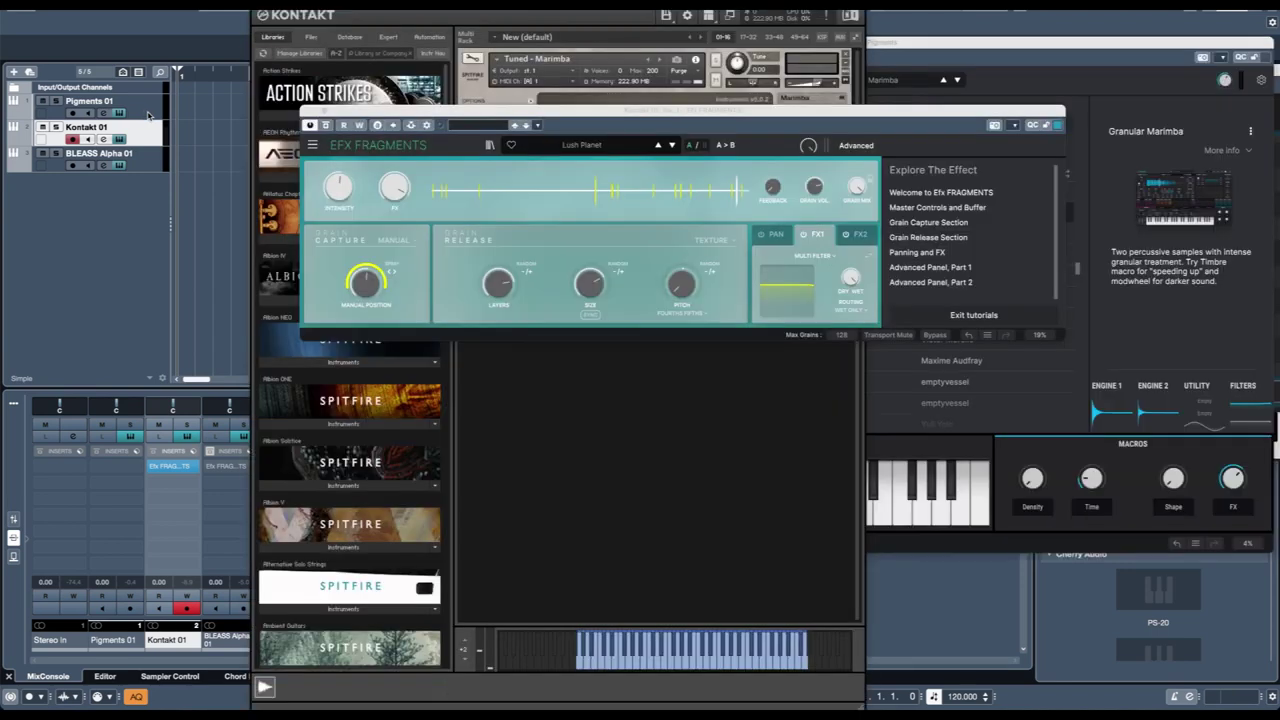
Step: Select the Pigments 01 track and load the DX Keys percussive keys preset in Pigments
left_click(148, 115)
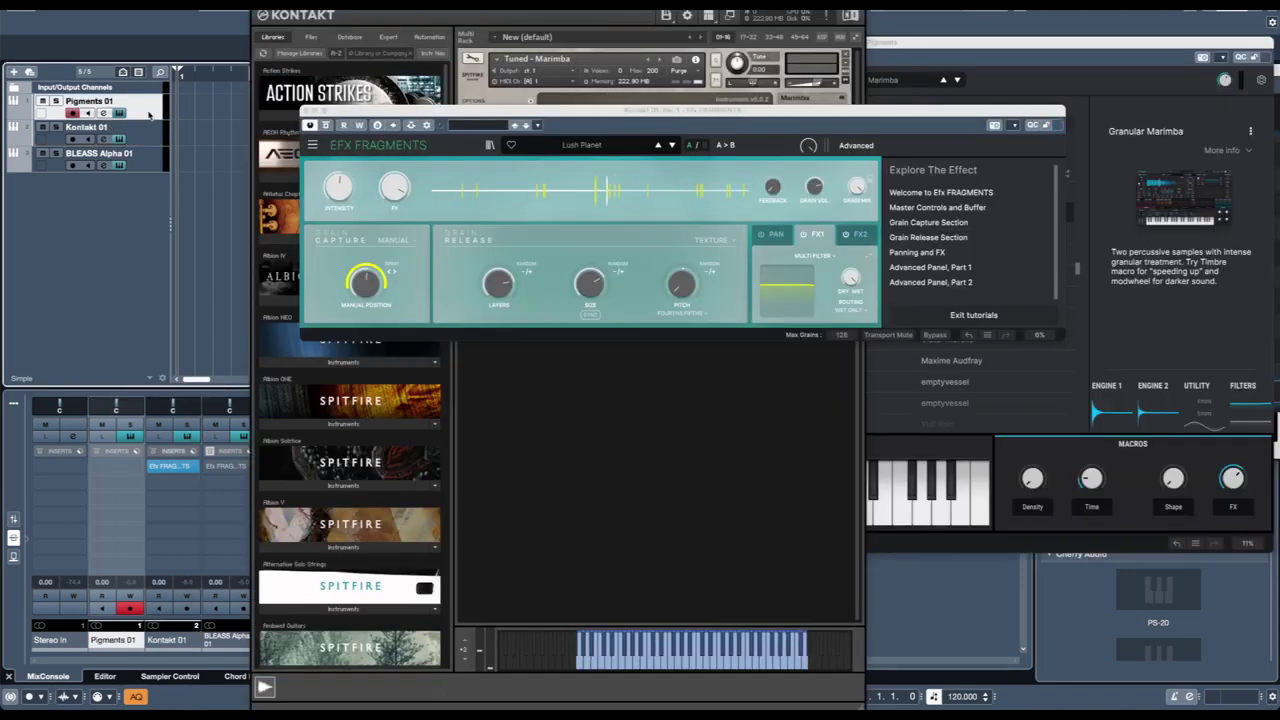
left_click(145, 168)
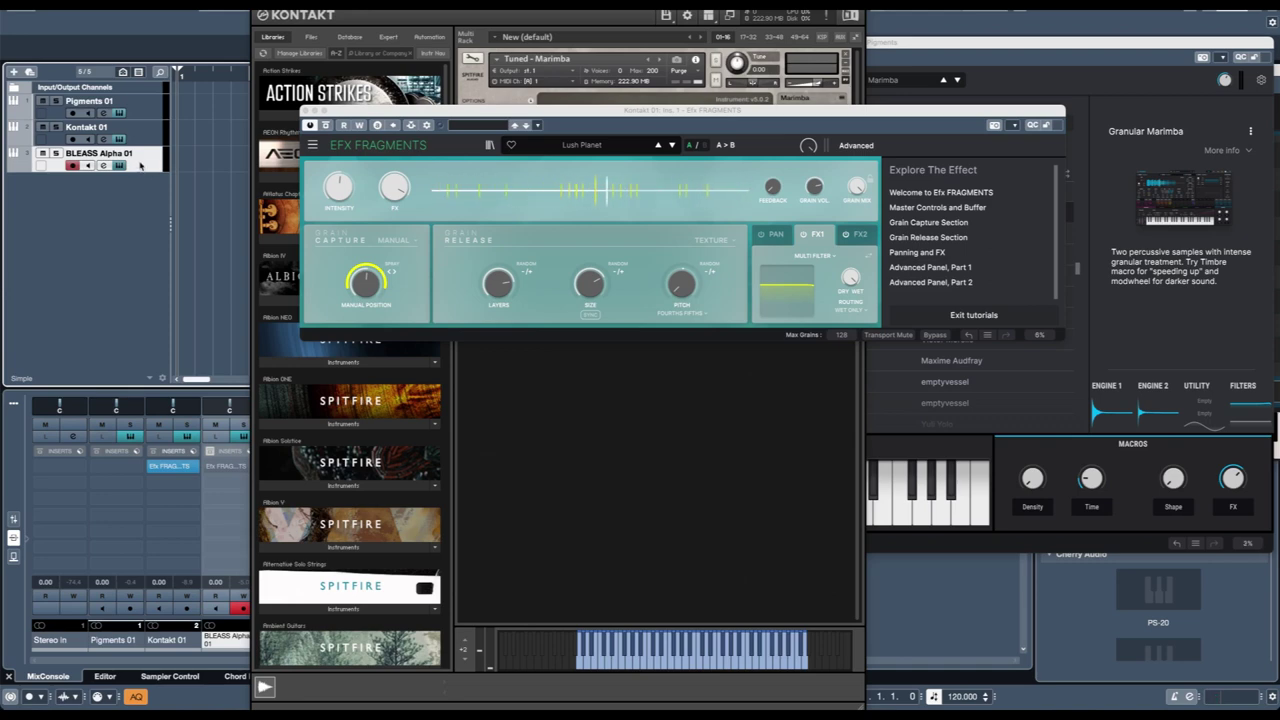
left_click(140, 104)
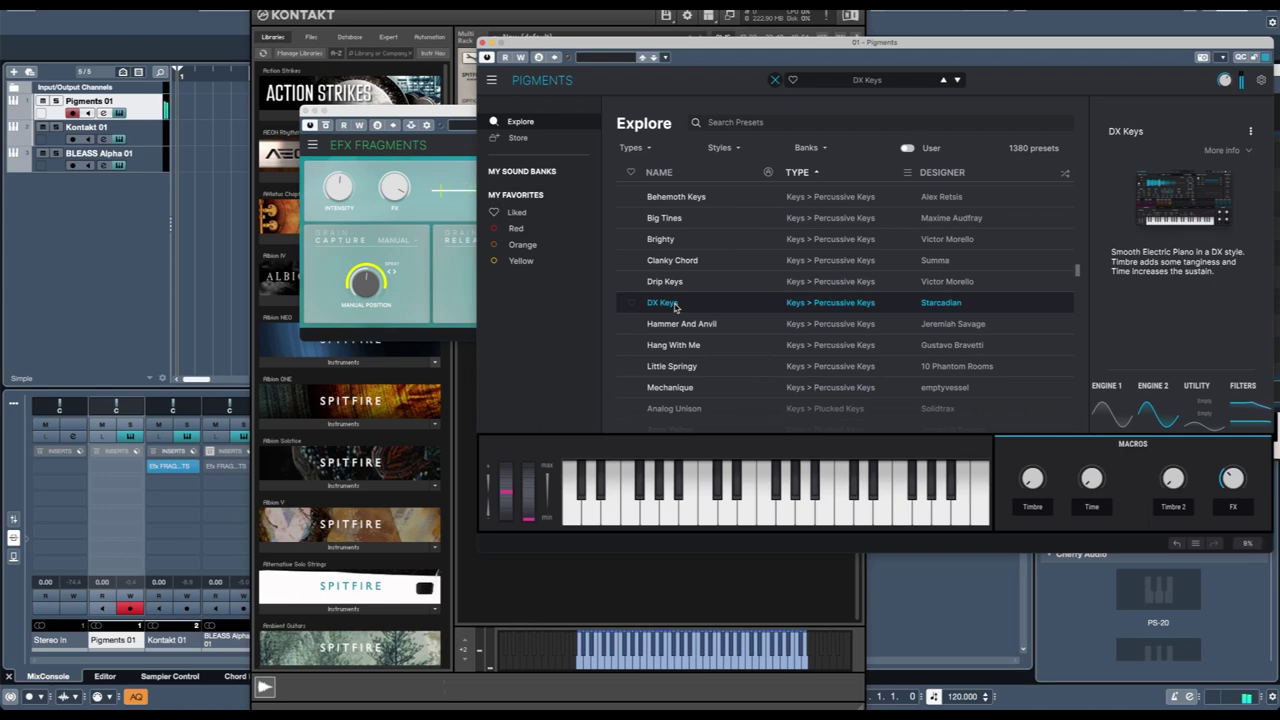
Step: Insert Arturia's Efx FRAGMENTS on the Pigments 01 channel and load its Decomposition distortion preset
left_click(136, 470)
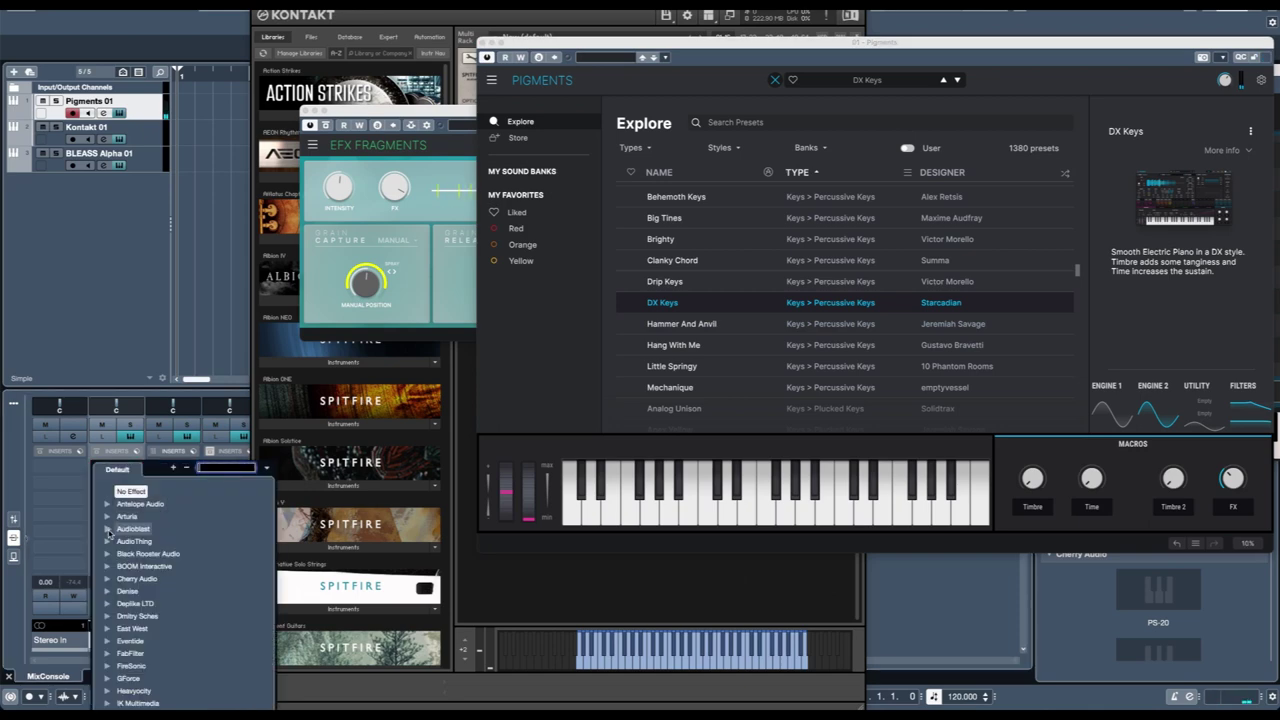
left_click(107, 516)
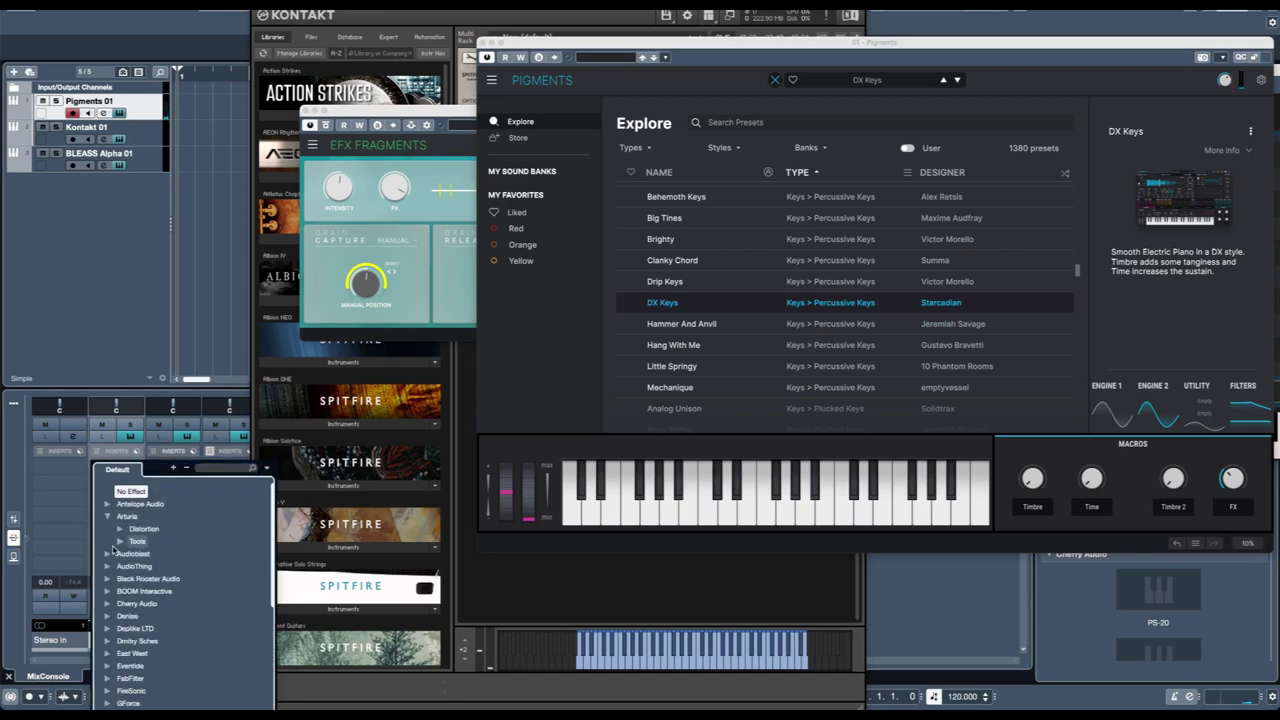
left_click(118, 542)
left_click(160, 555)
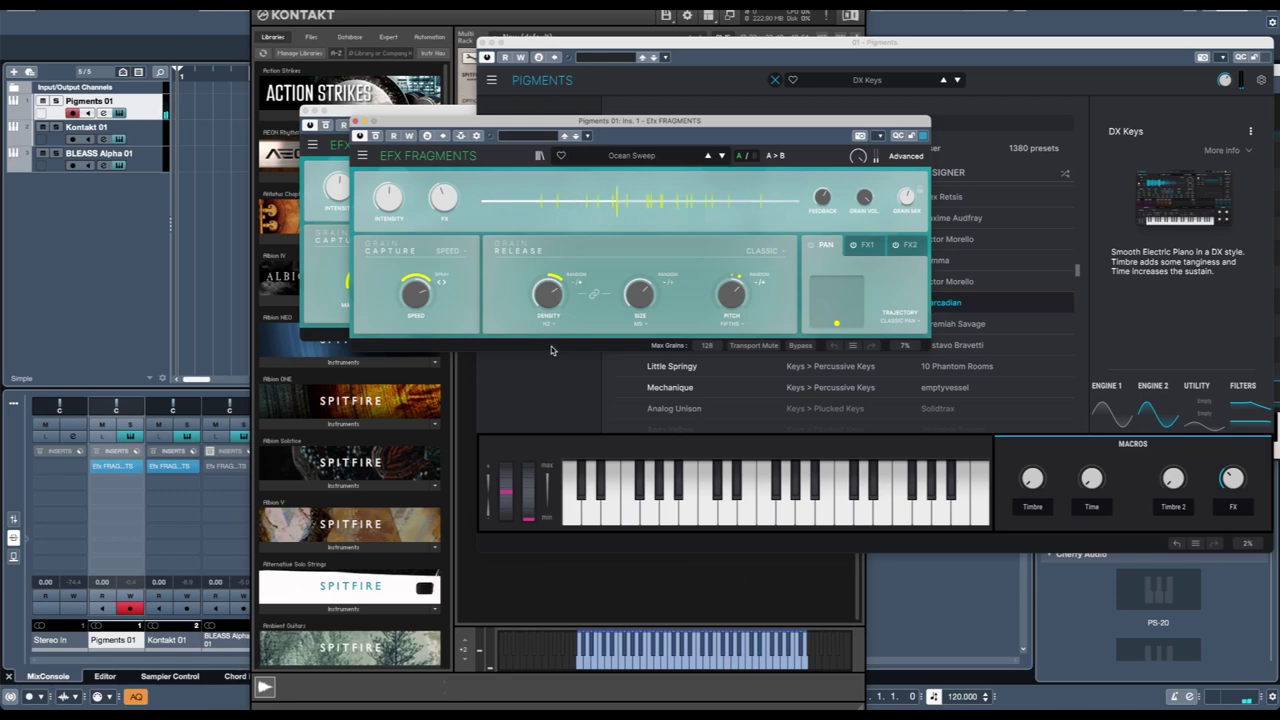
left_click(651, 157)
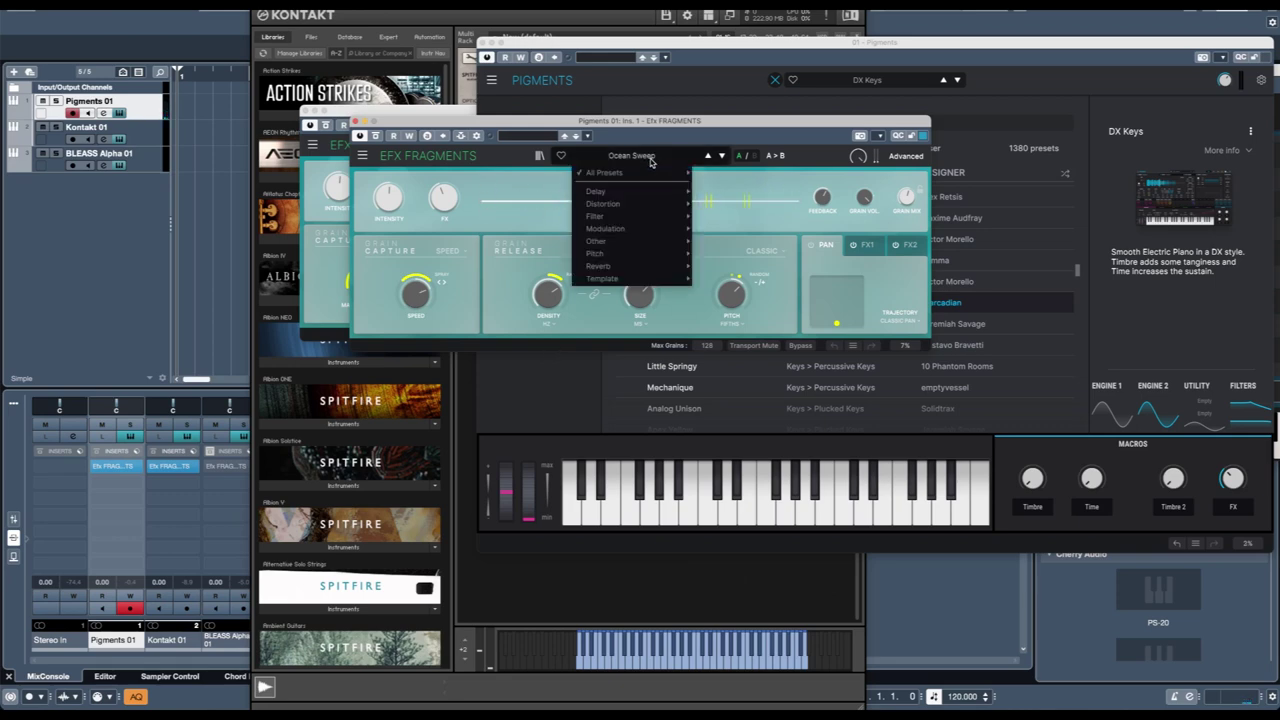
left_click(731, 205)
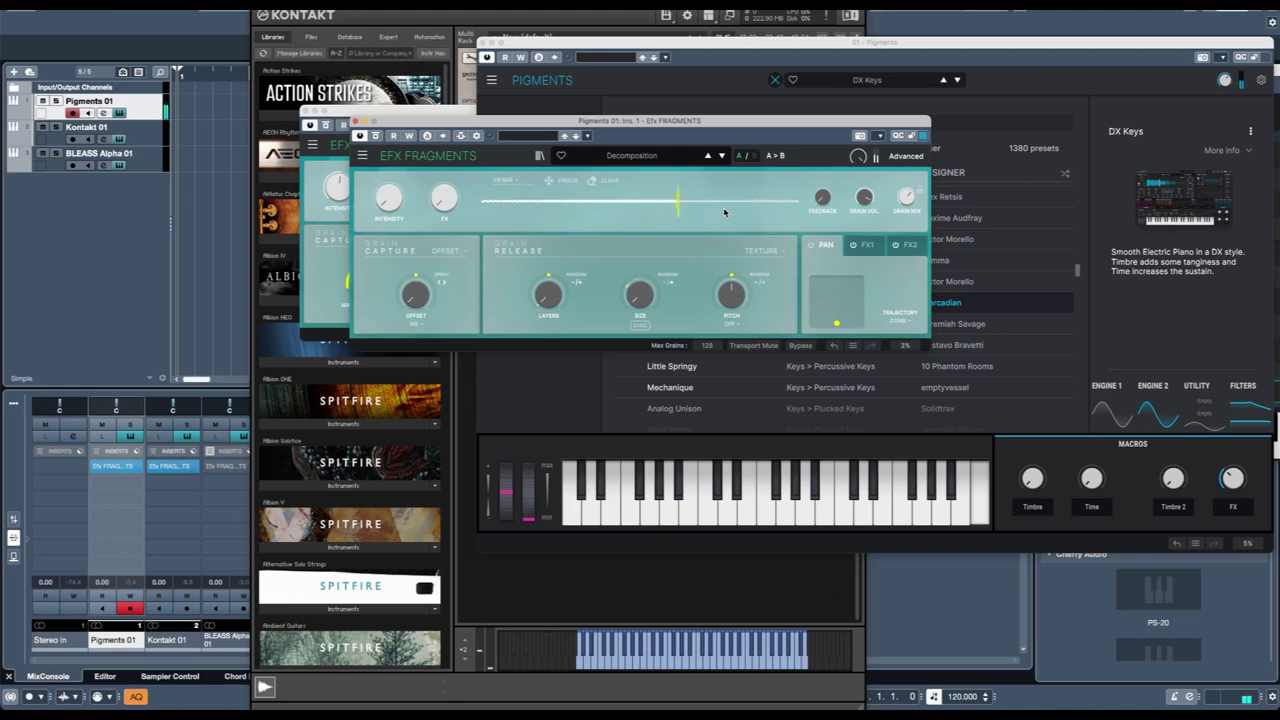
Step: Raise the grain Layers and Size, and set the grain capture Offset to about 524 ms
left_click_drag(548, 293, 548, 284)
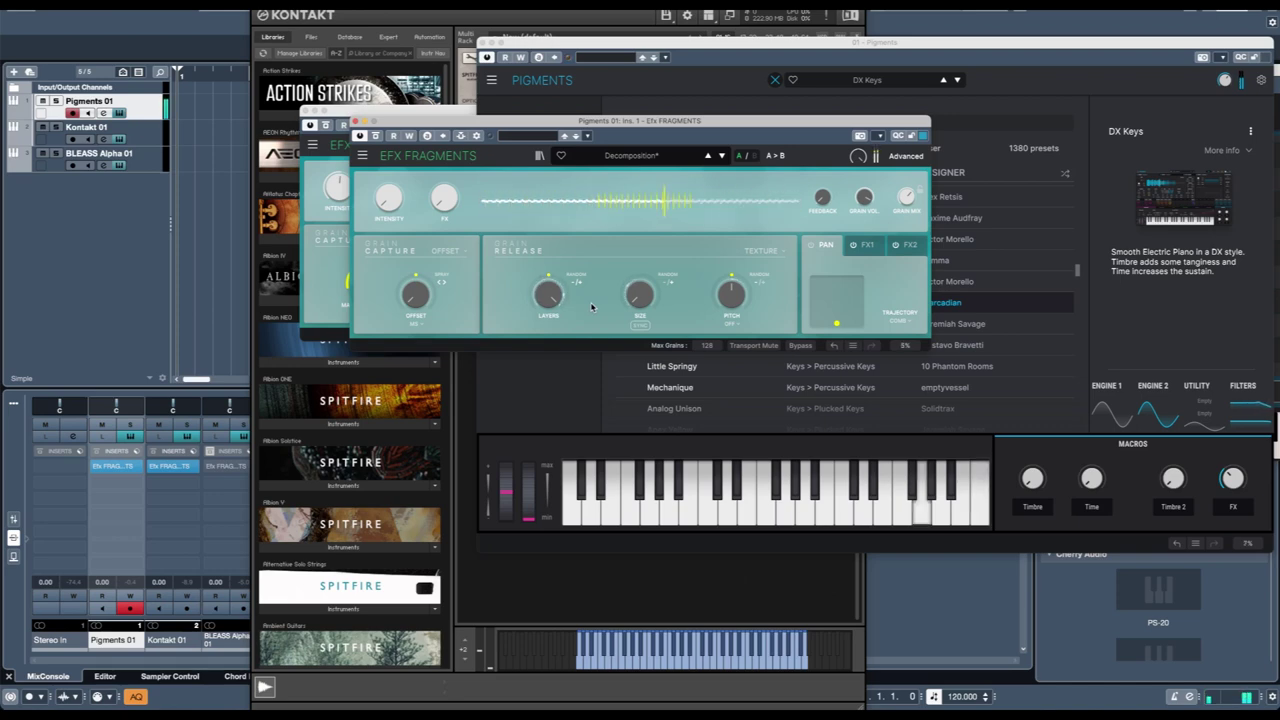
mouse_move(638, 307)
left_click_drag(640, 312, 641, 307)
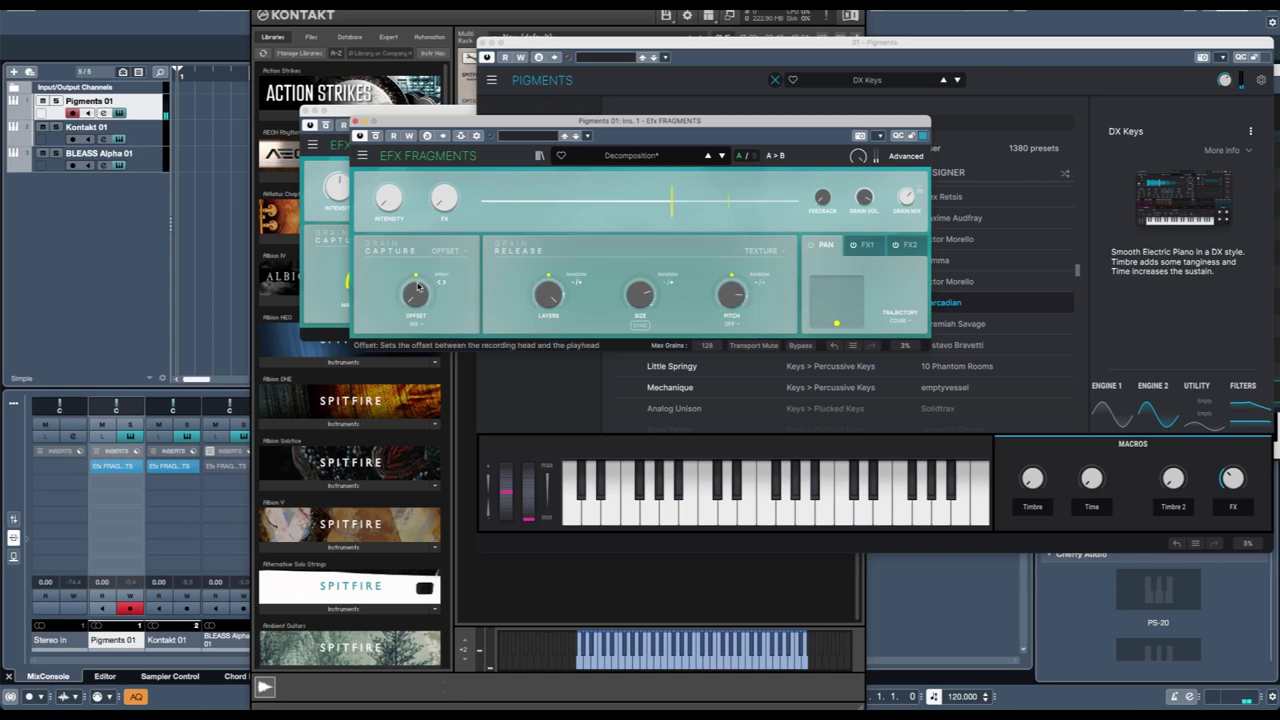
mouse_move(416, 294)
left_click_drag(416, 294, 421, 298)
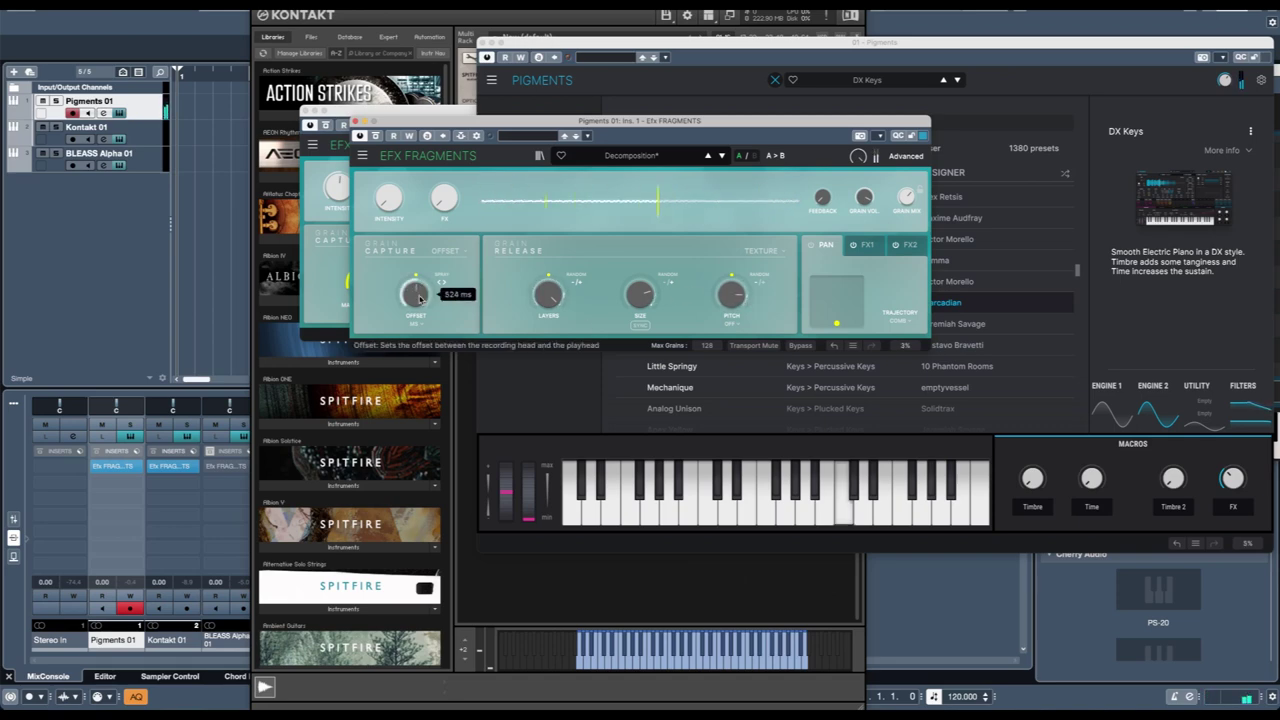
Step: Vary the FX macro and turn it fully up with the FX1 distortion curve displayed
mouse_move(443, 199)
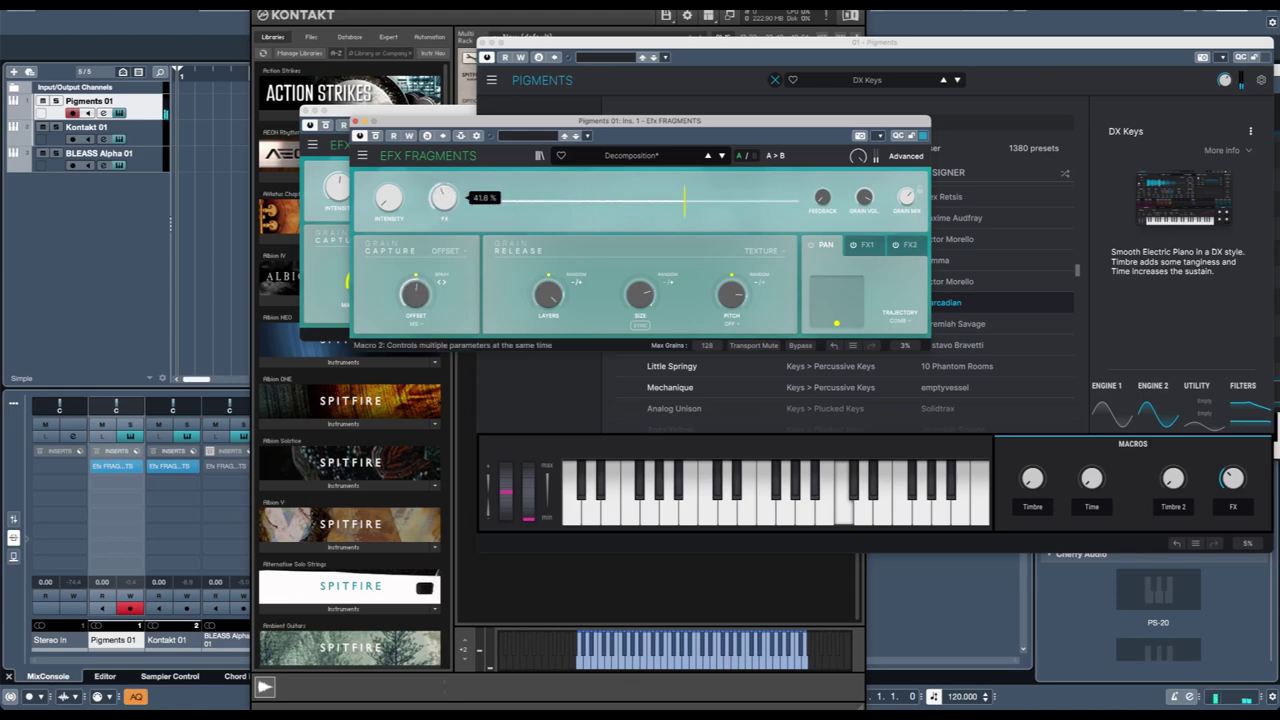
left_click(866, 246)
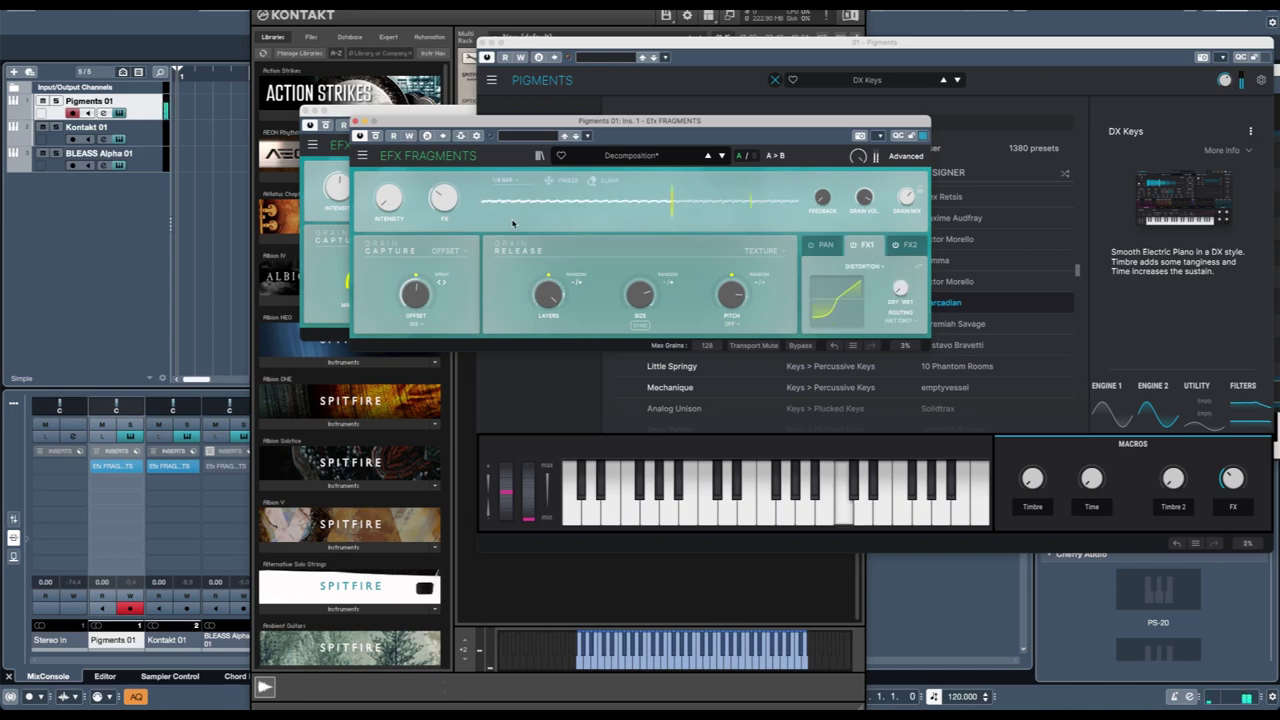
mouse_move(443, 199)
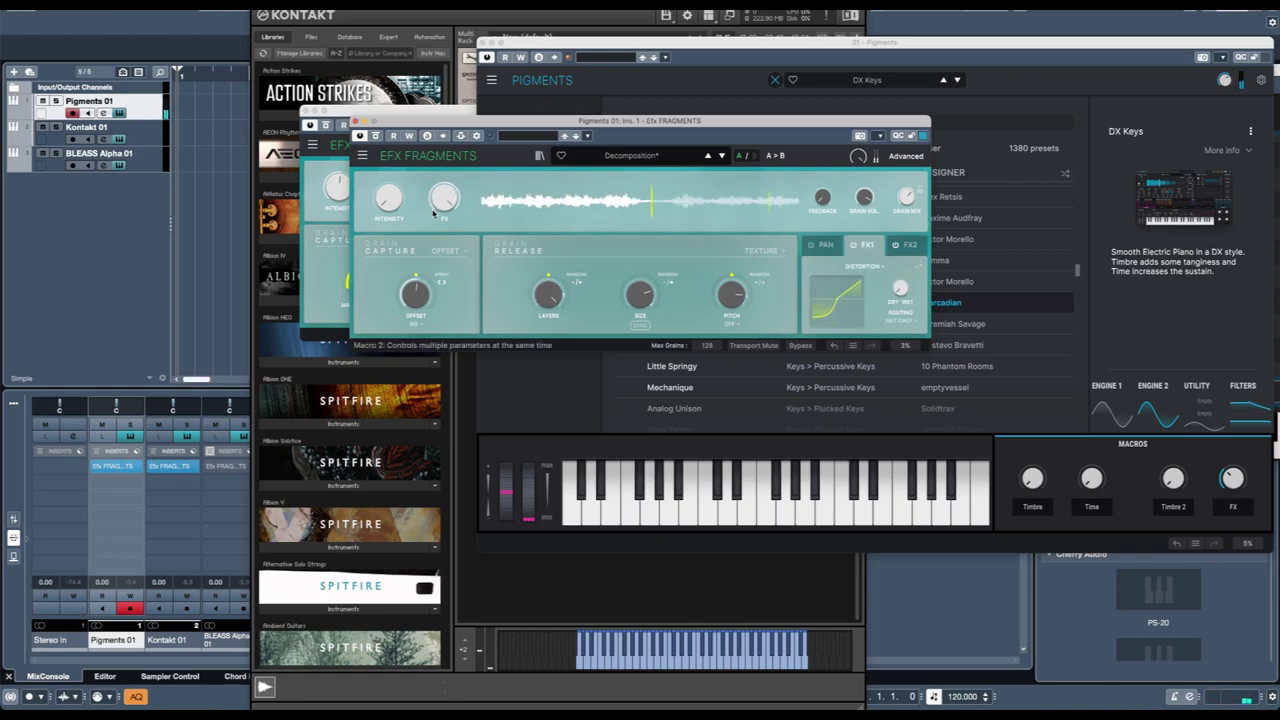
Step: Set the FX2 dry/wet balance to about 64% and change the FX2 type from Multi Filter to Chorus
left_click(907, 245)
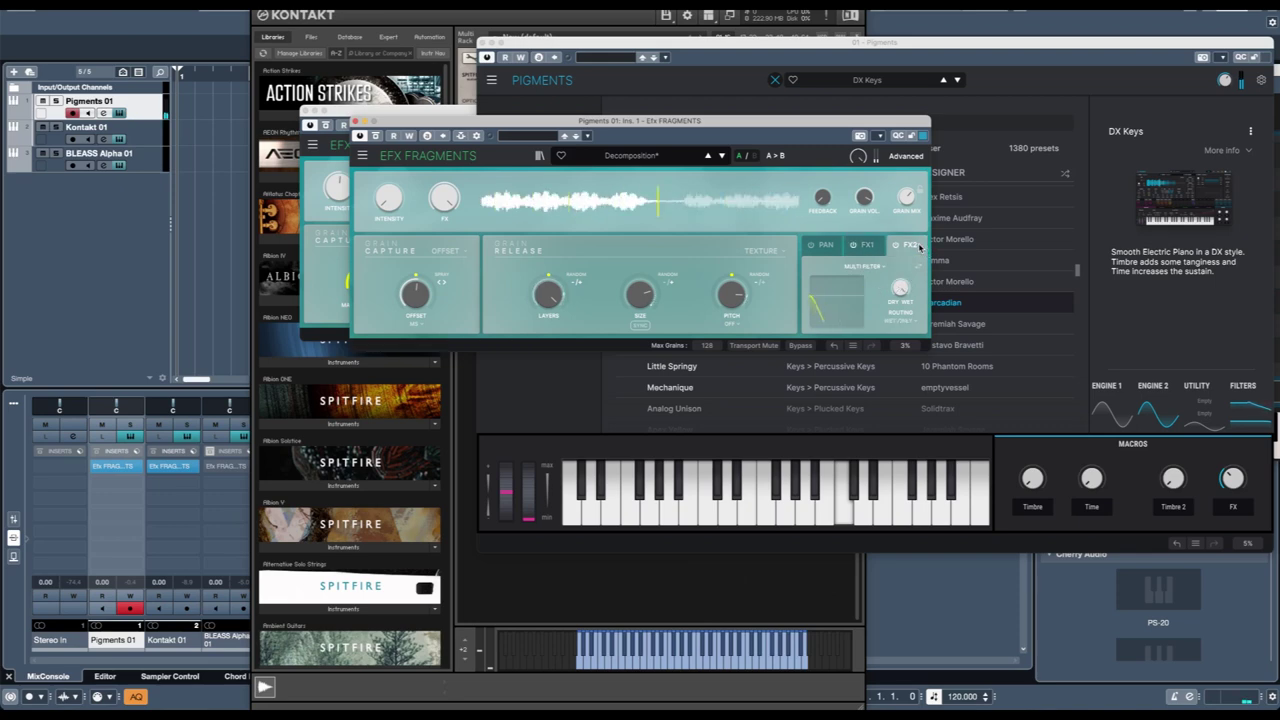
mouse_move(900, 287)
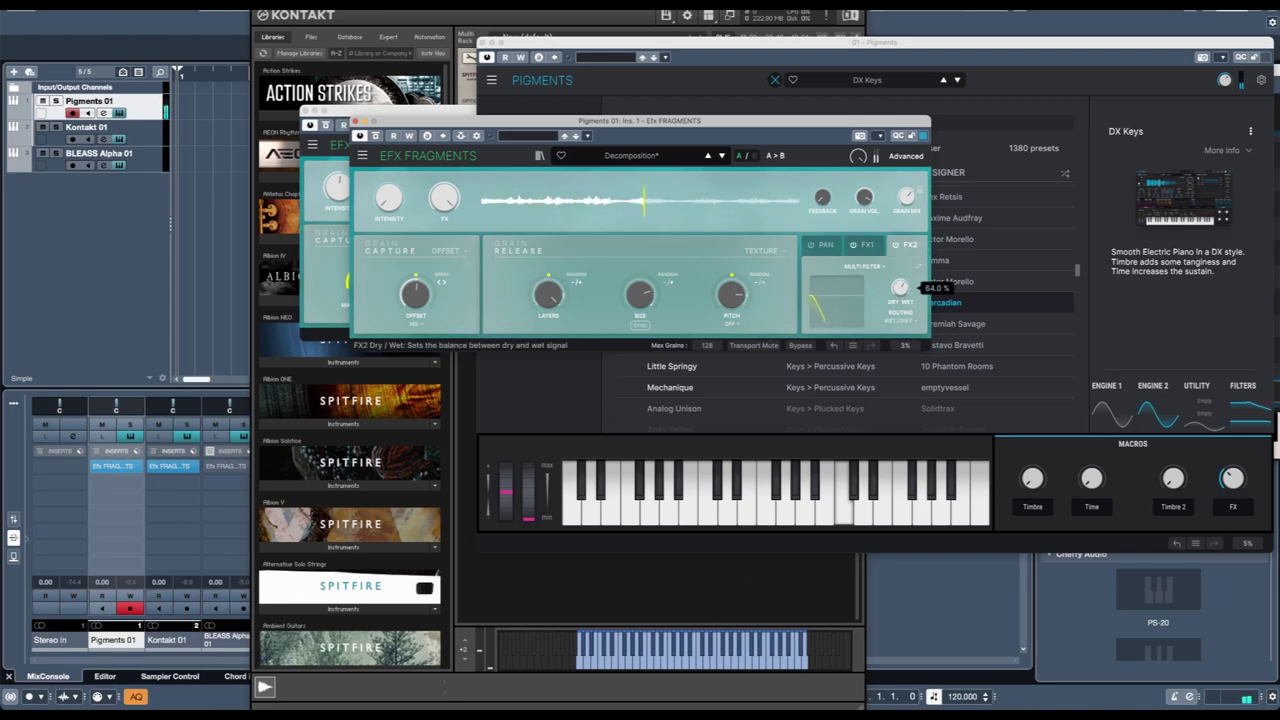
left_click(868, 266)
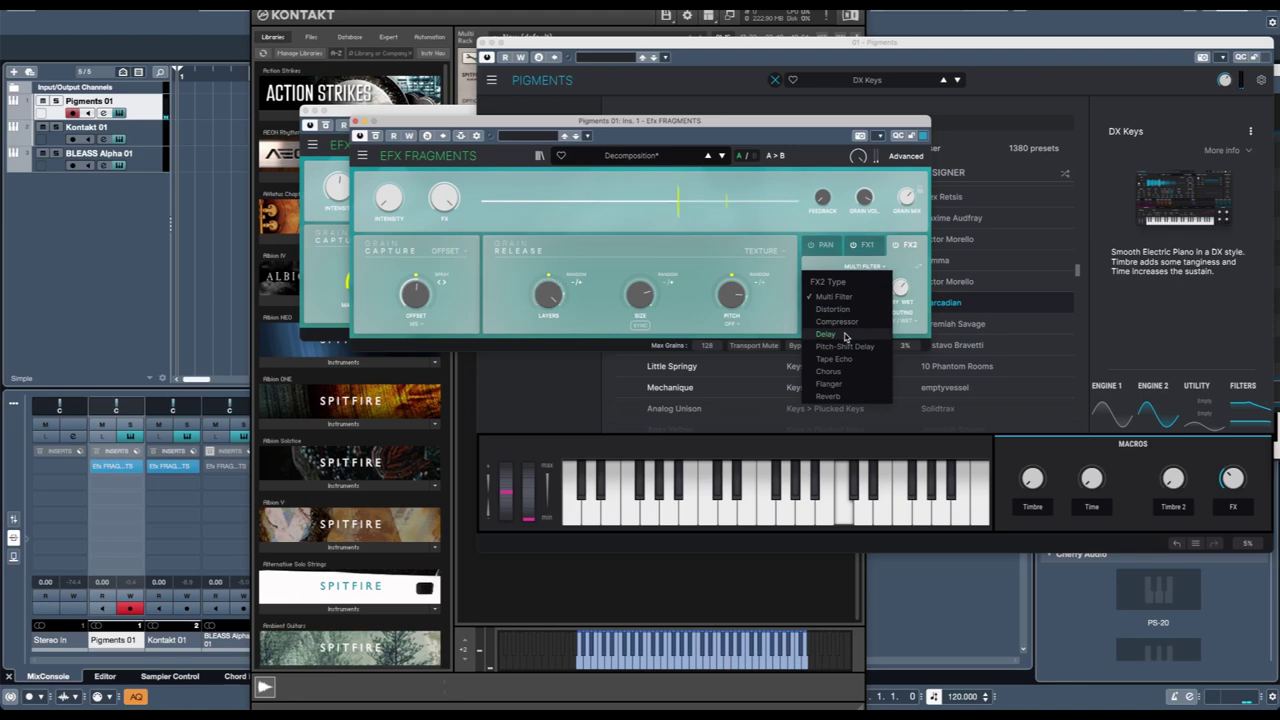
left_click(846, 371)
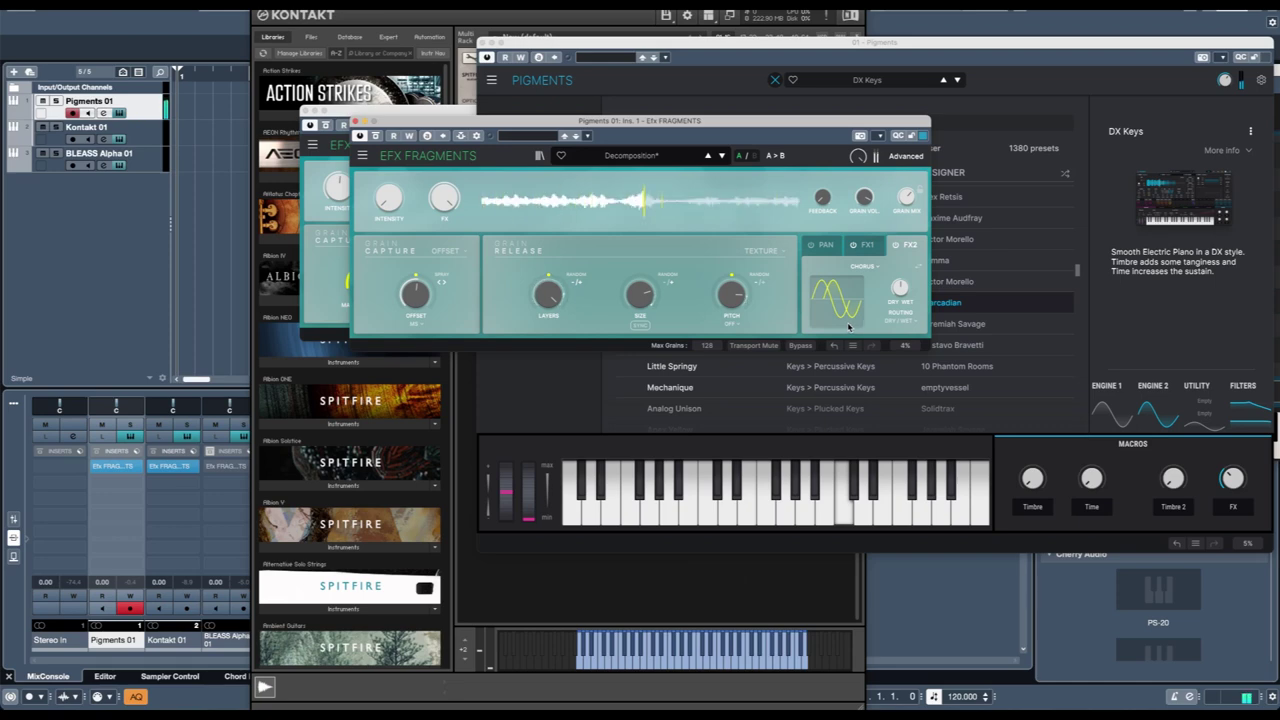
Step: Load the Groove Maker filter preset in the Pigments 01 channel's FRAGMENTS, followed by the Escaping Pixels modulation preset
left_click(658, 155)
mouse_move(624, 216)
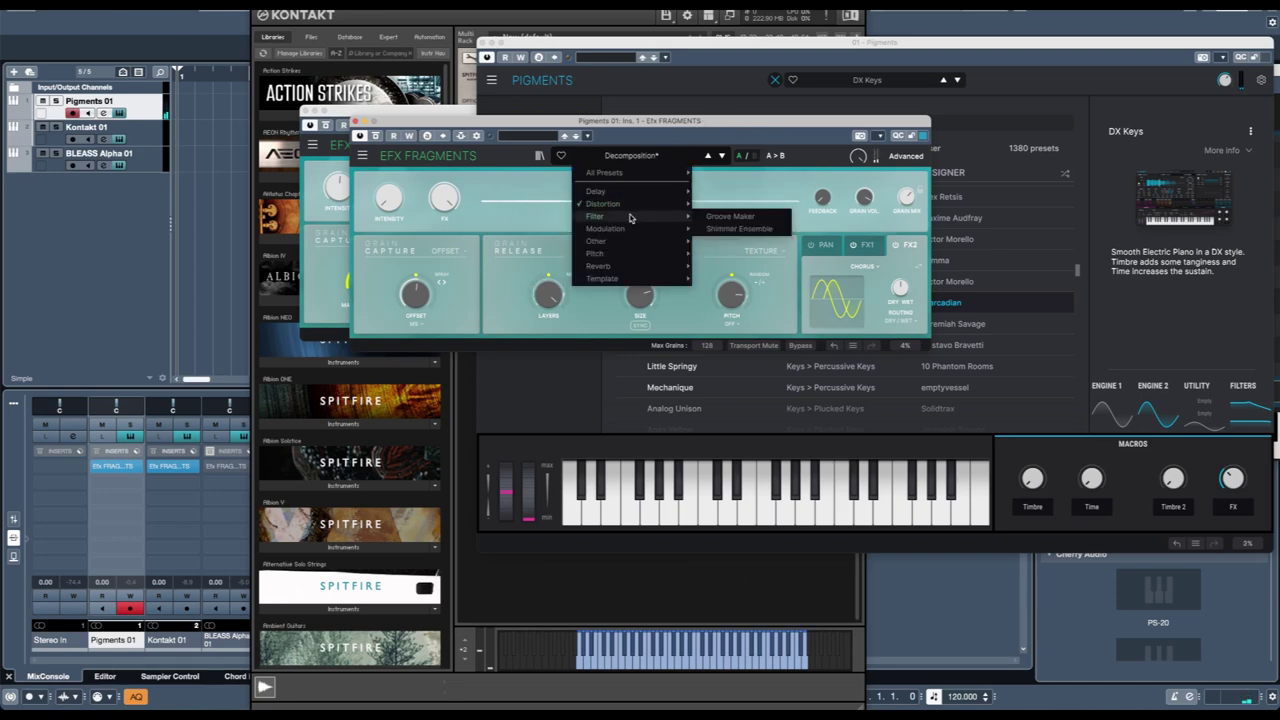
left_click(733, 217)
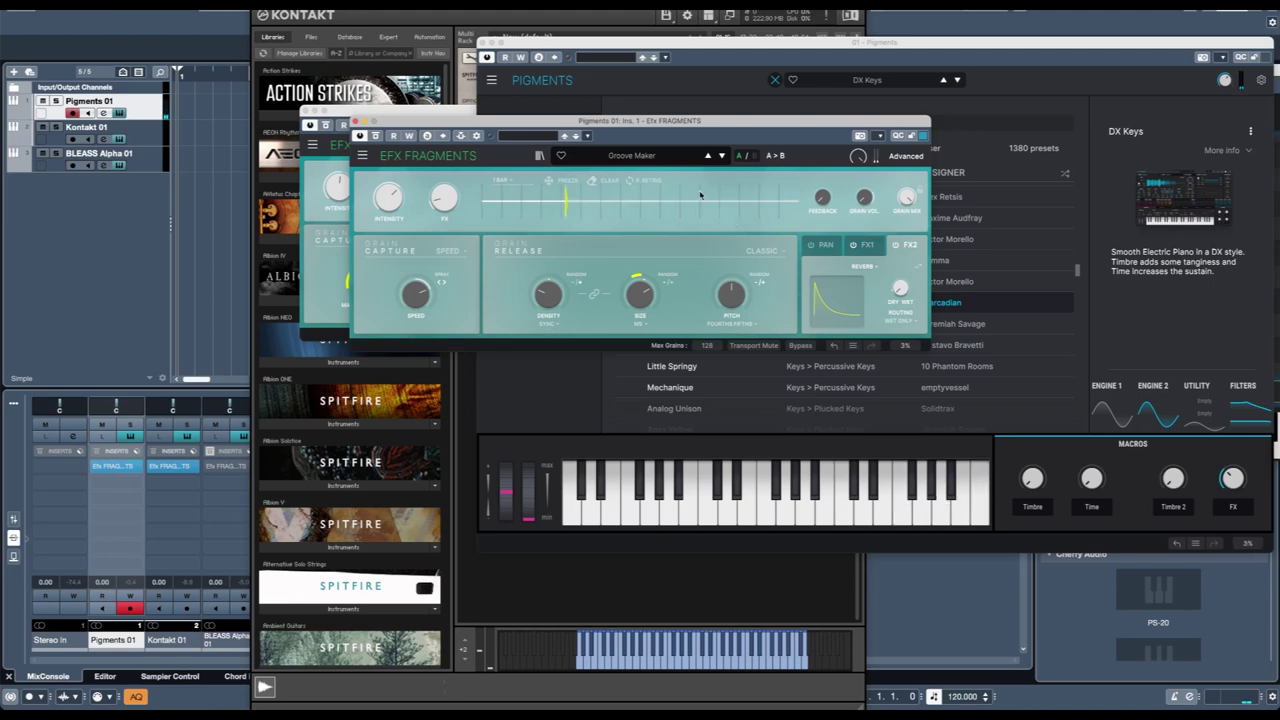
left_click(625, 158)
mouse_move(610, 228)
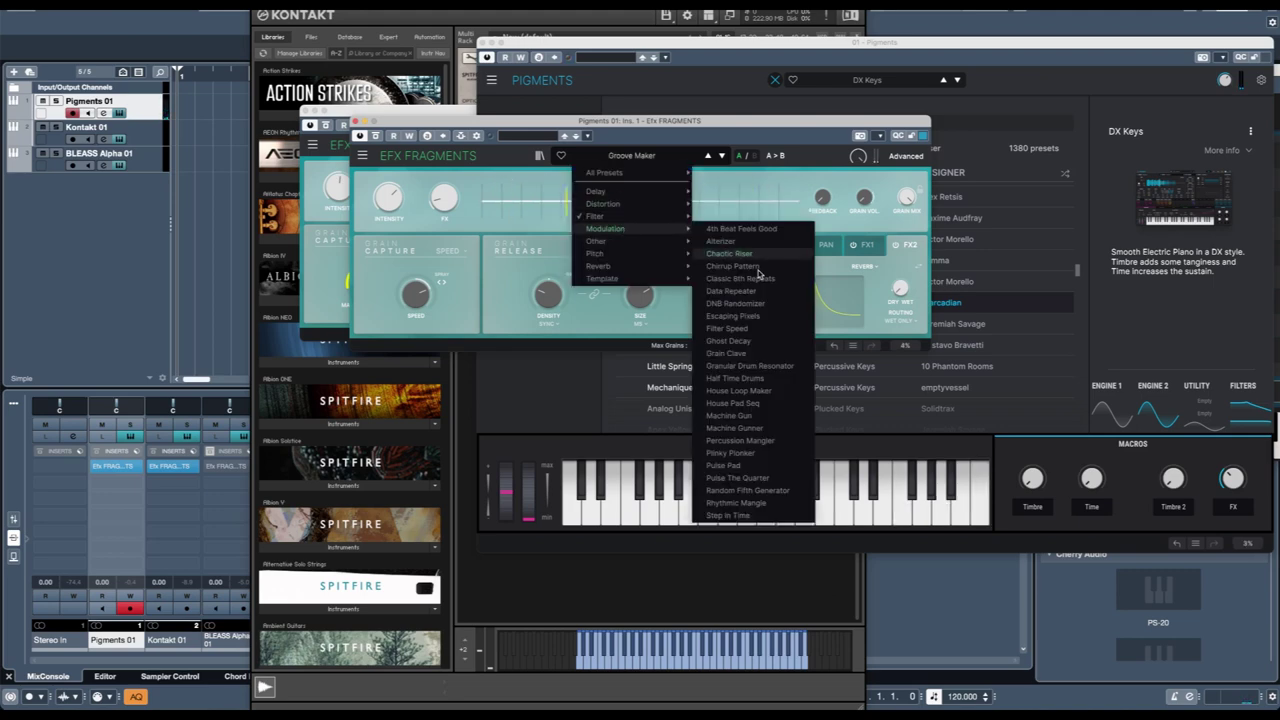
left_click(732, 316)
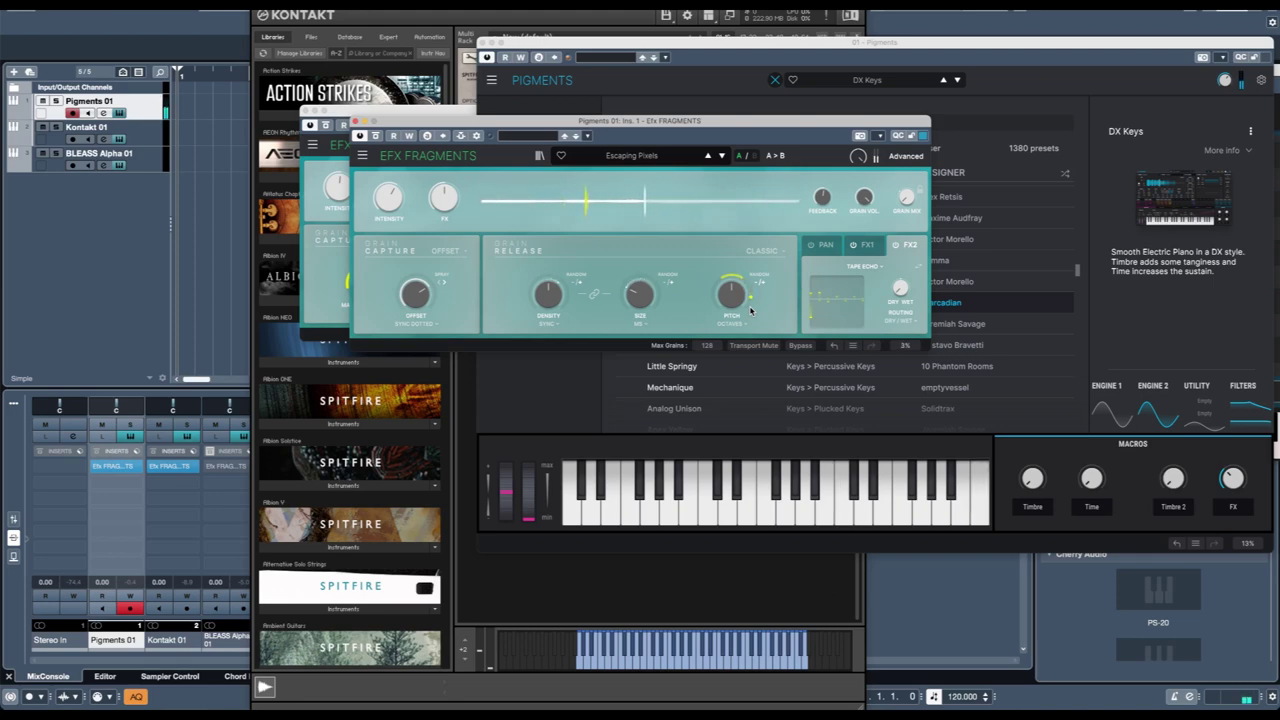
Step: Select the BLEASS Alpha 01 track, open its FRAGMENTS insert with the DnB Randomizer preset, and compare the sound bypassed and active
left_click(163, 167)
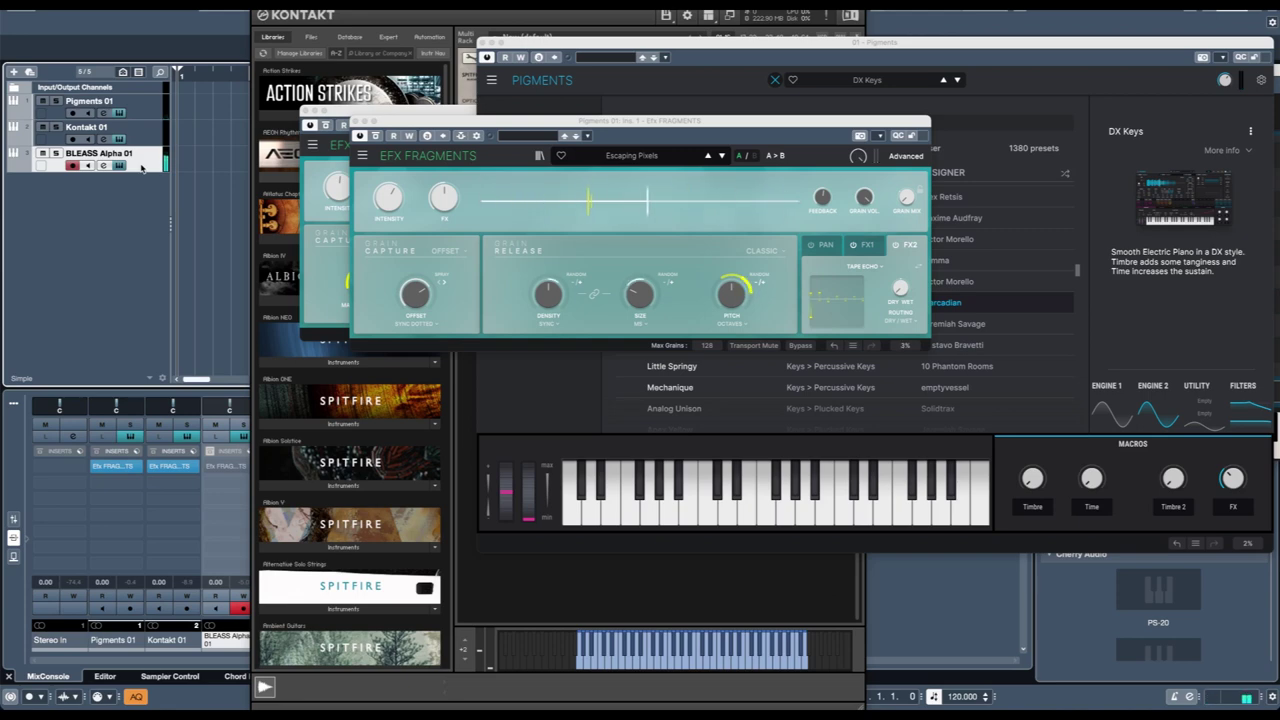
left_click(211, 467)
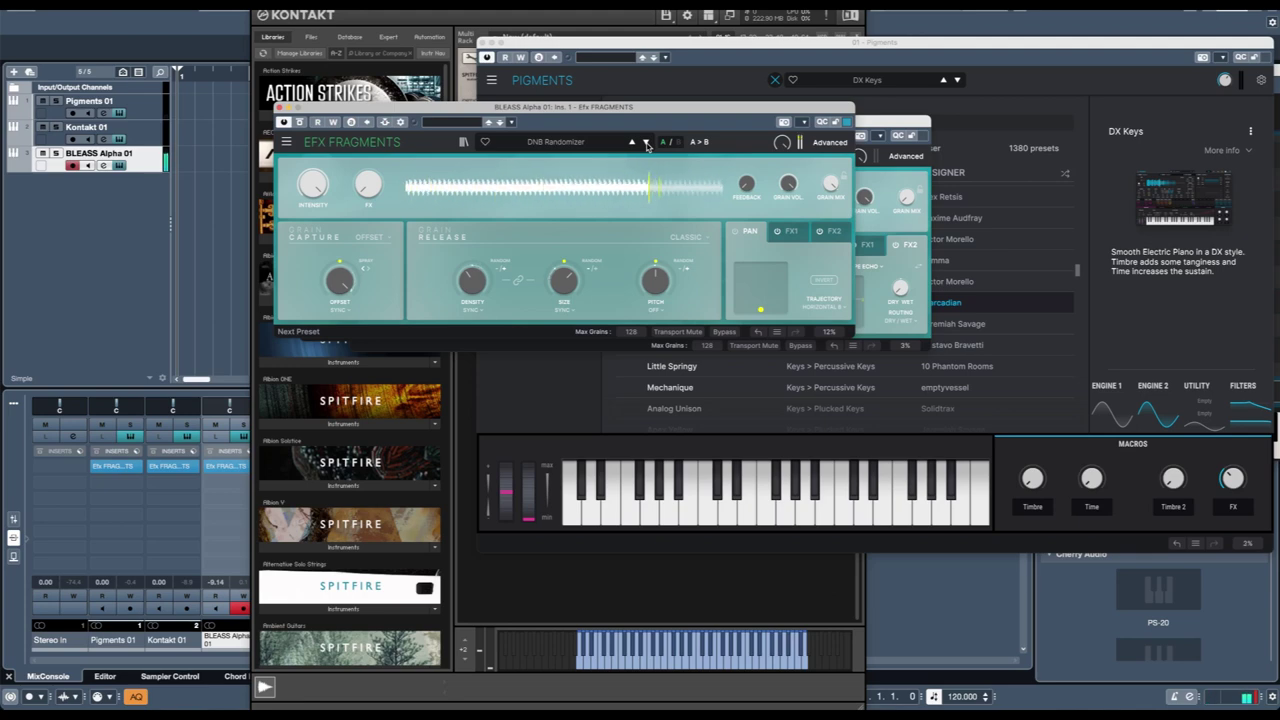
left_click(209, 467)
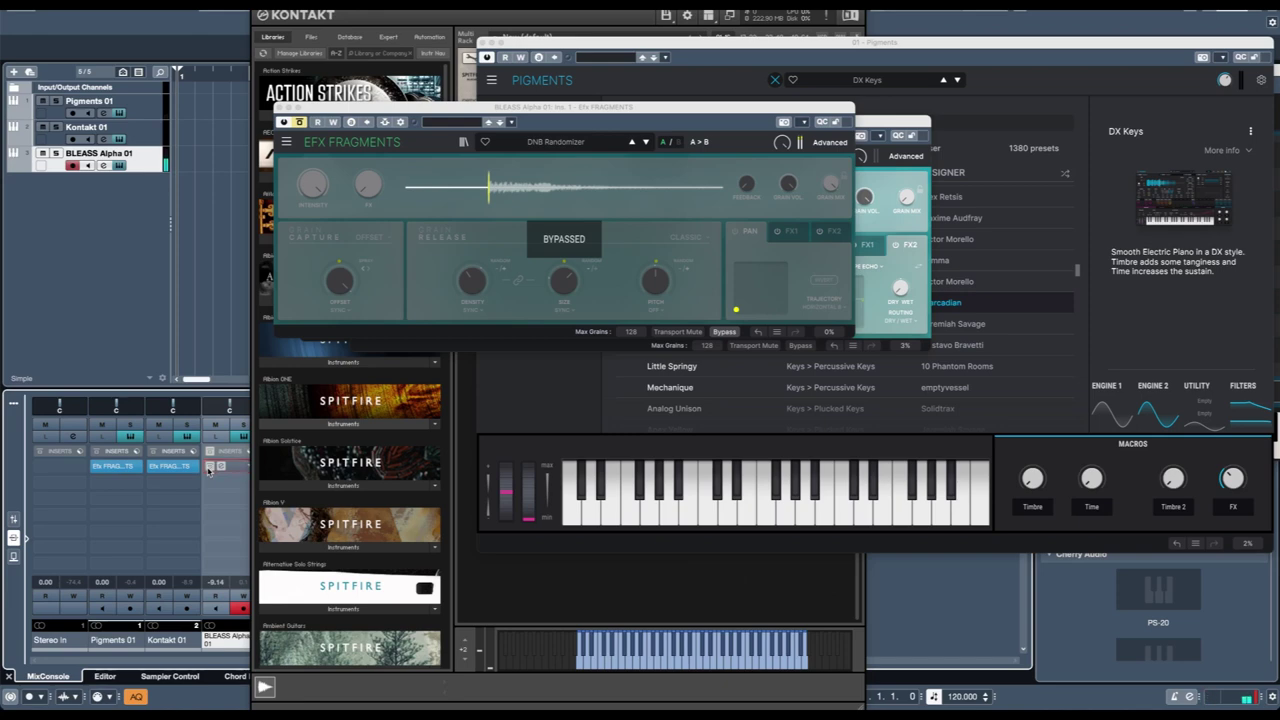
left_click(209, 467)
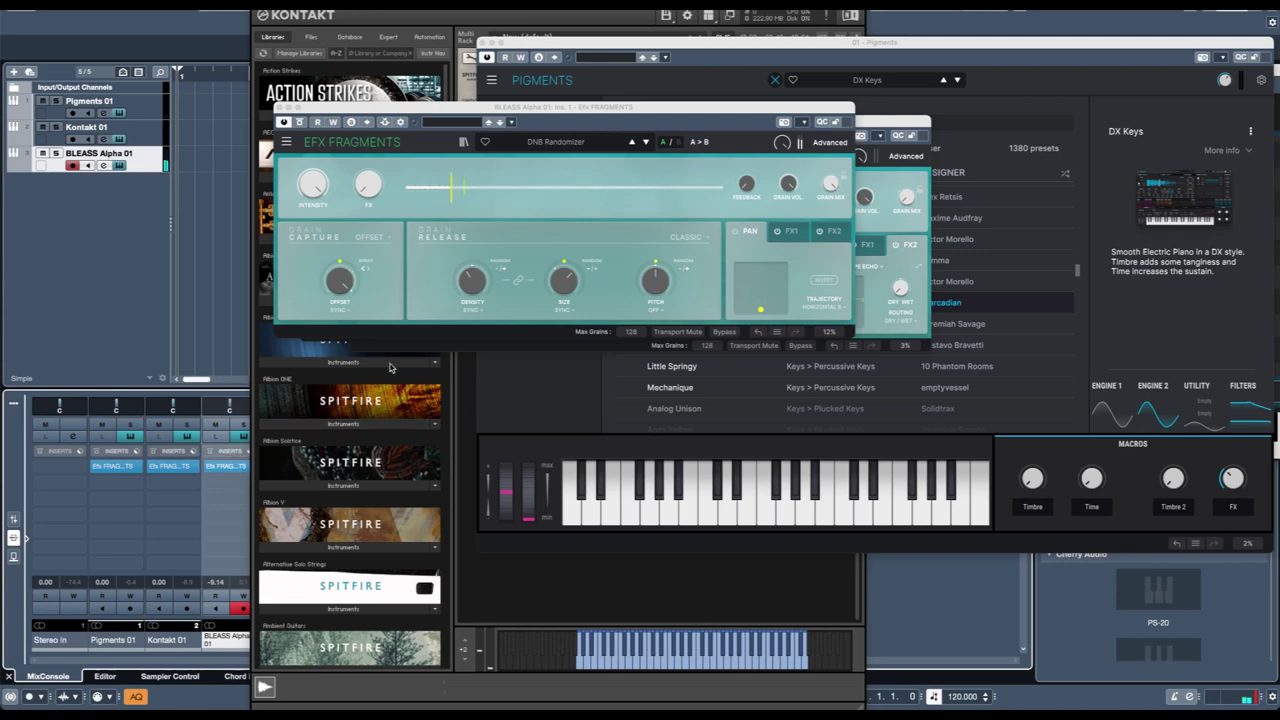
Step: Switch the BLEASS Alpha 01 insert to Escaping Pixels and set the grain Size to 10.0 ms and the Density to 1/8
left_click(647, 143)
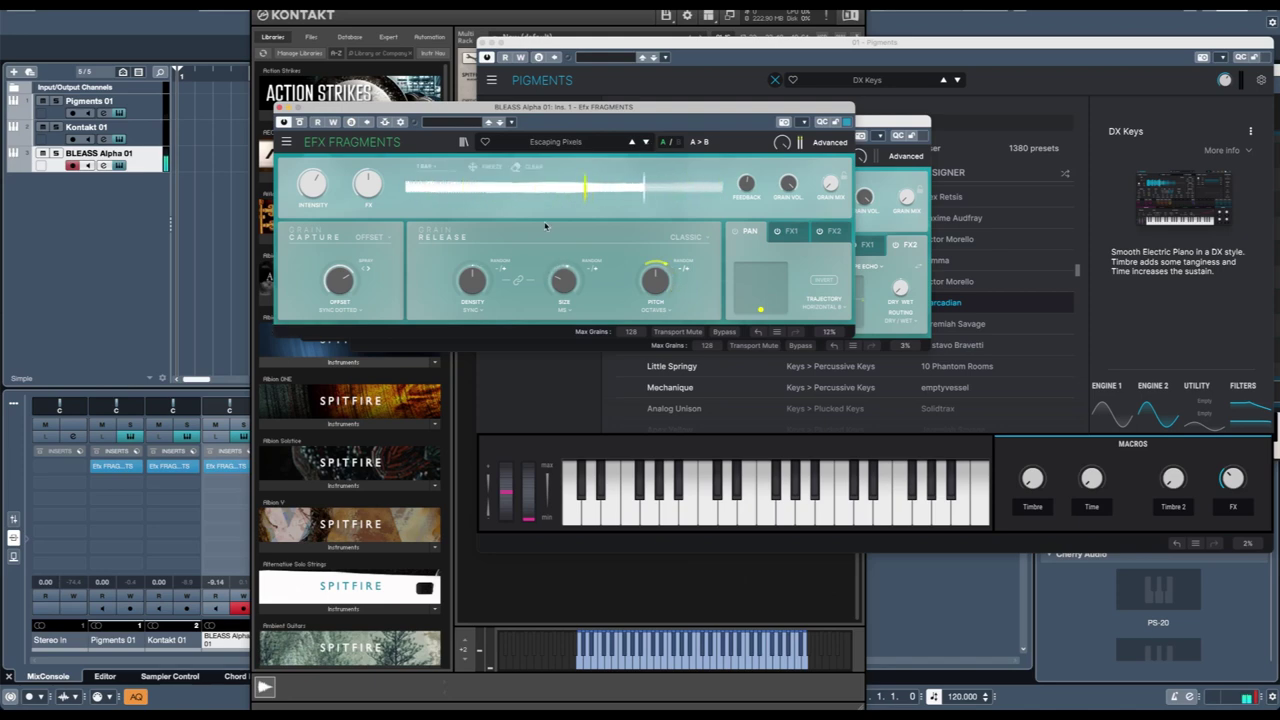
left_click(518, 280)
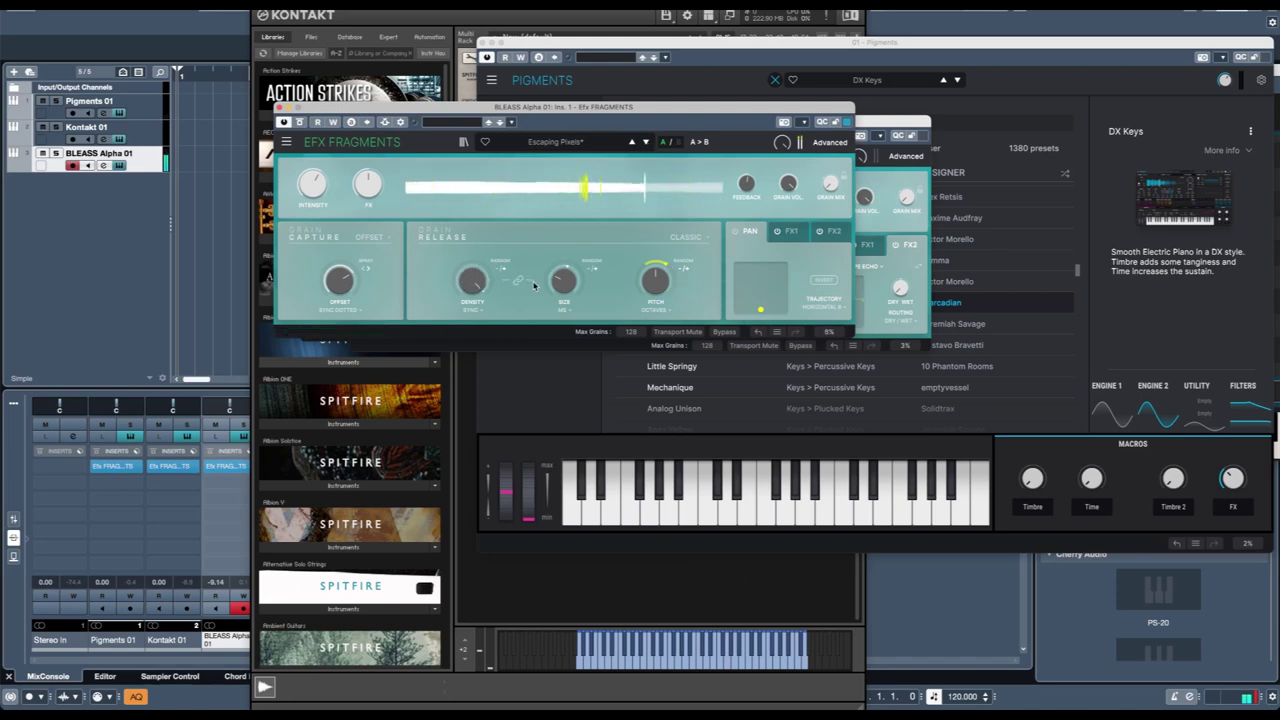
left_click_drag(564, 281, 564, 300)
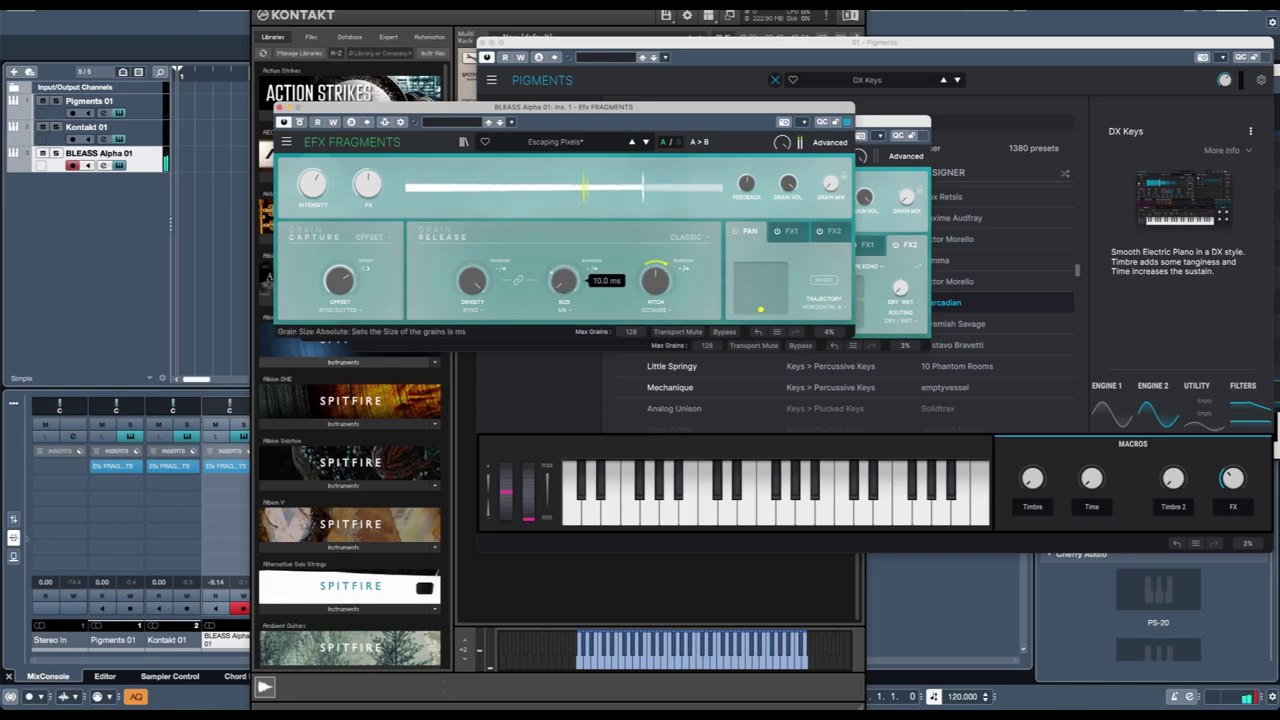
mouse_move(500, 280)
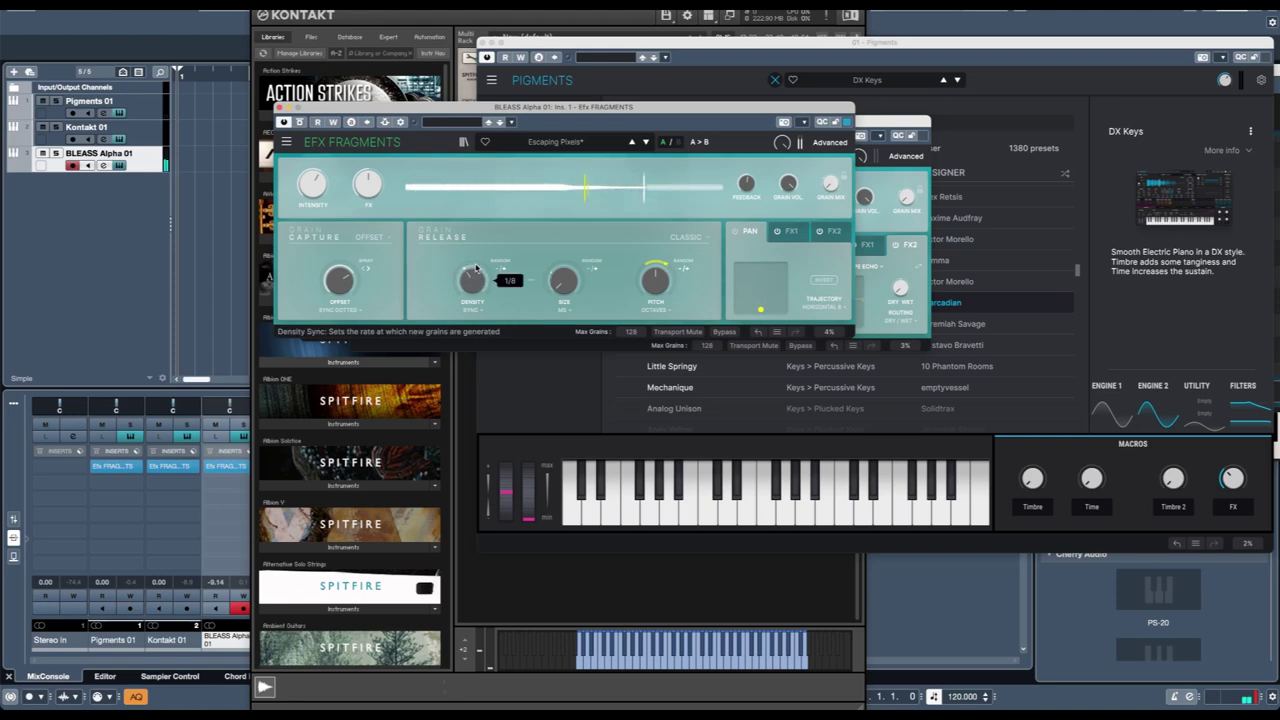
Step: Open the BLEASS Alpha instrument and load the 1 Bar Glimmers pitch preset in its FRAGMENTS insert, shifting the effect window slightly down
left_click(120, 166)
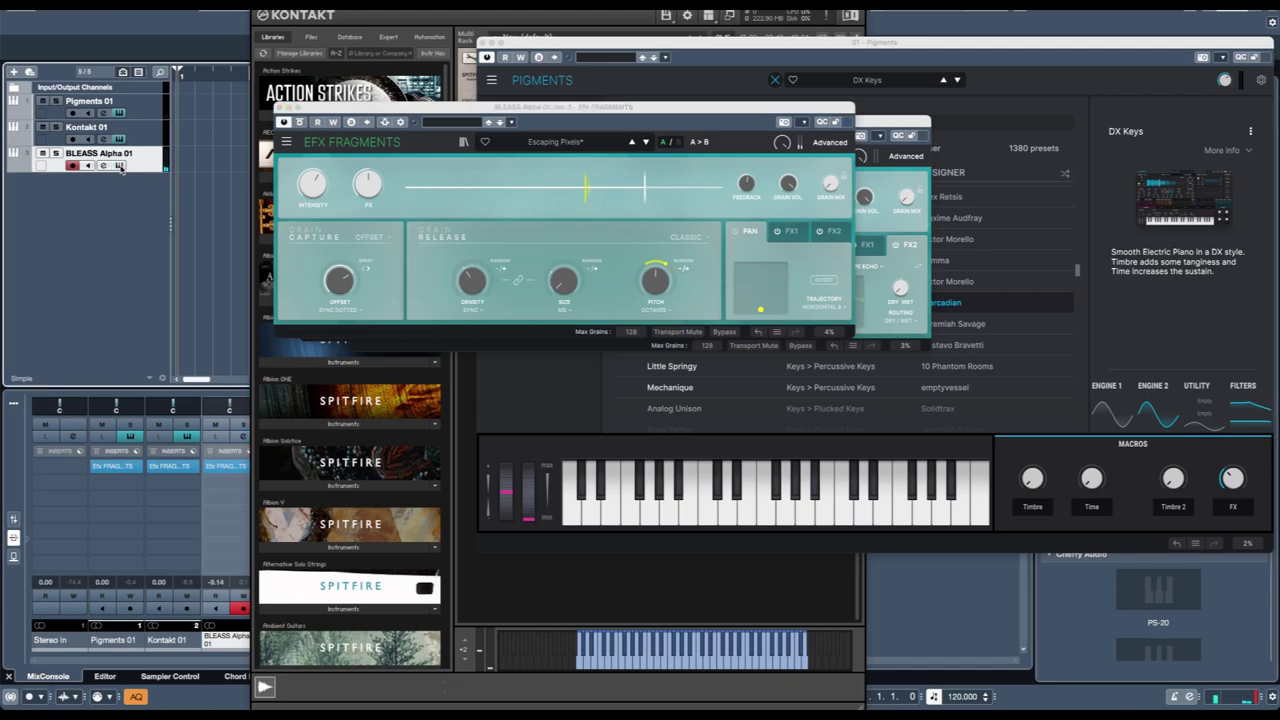
left_click(555, 141)
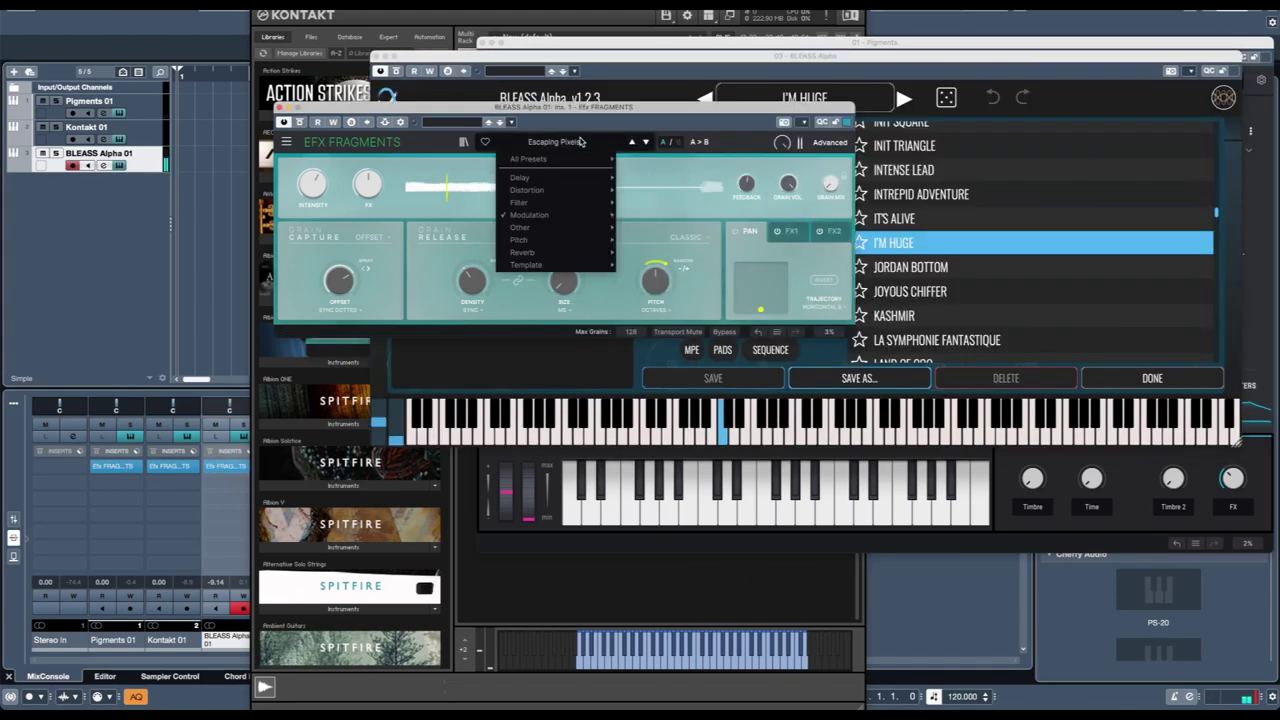
mouse_move(605, 240)
left_click(668, 241)
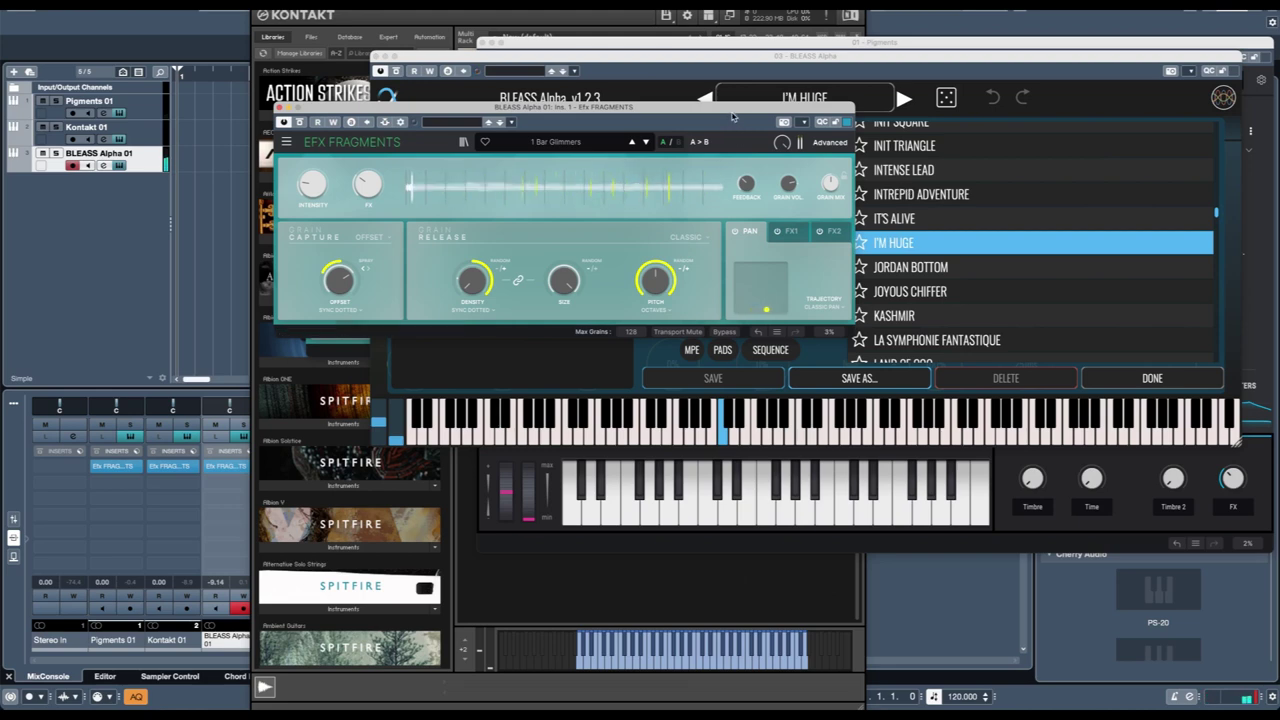
left_click_drag(732, 117, 739, 135)
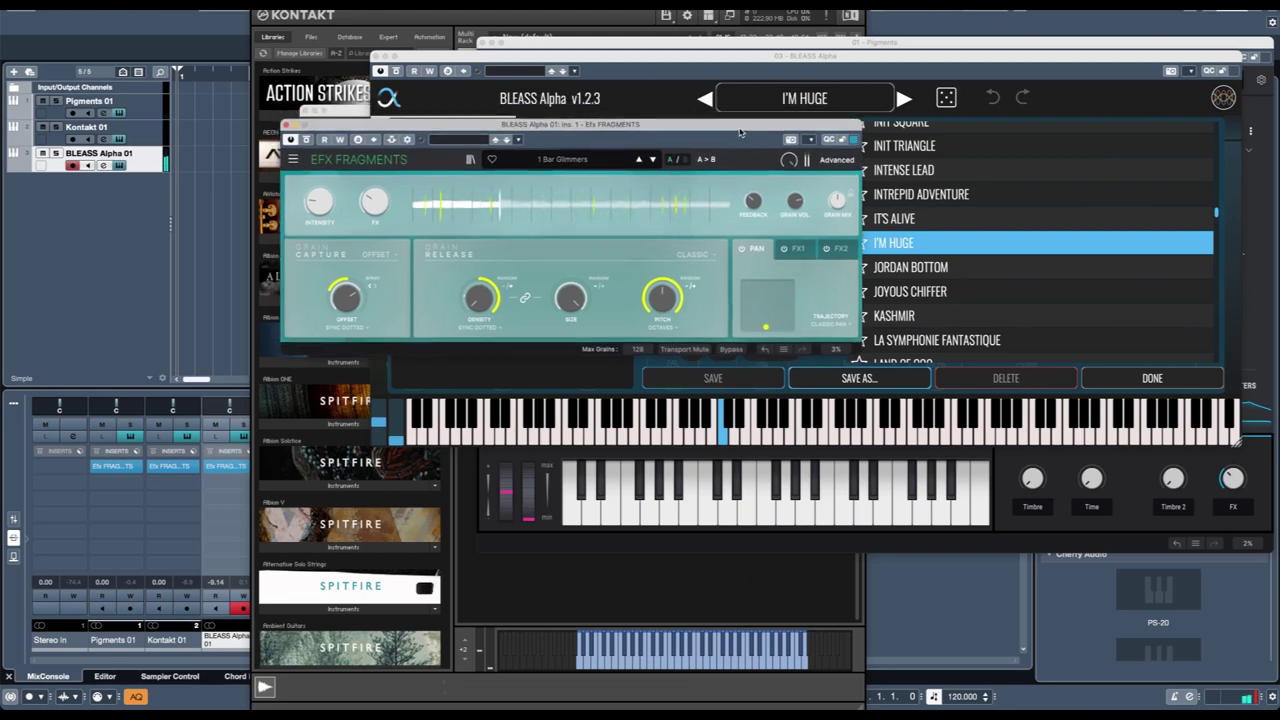
Step: Switch to the Dampened 5ths preset and change its pan trajectory from Cross to Classic Pan
left_click(651, 161)
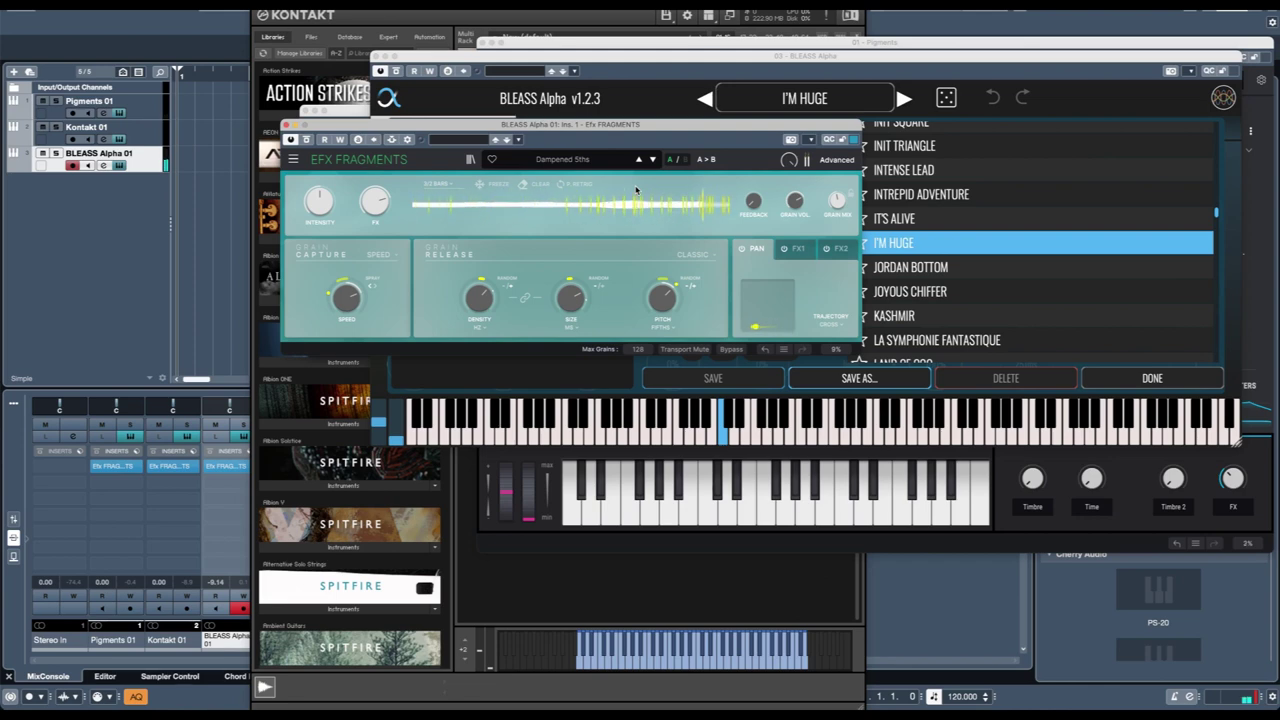
left_click(832, 325)
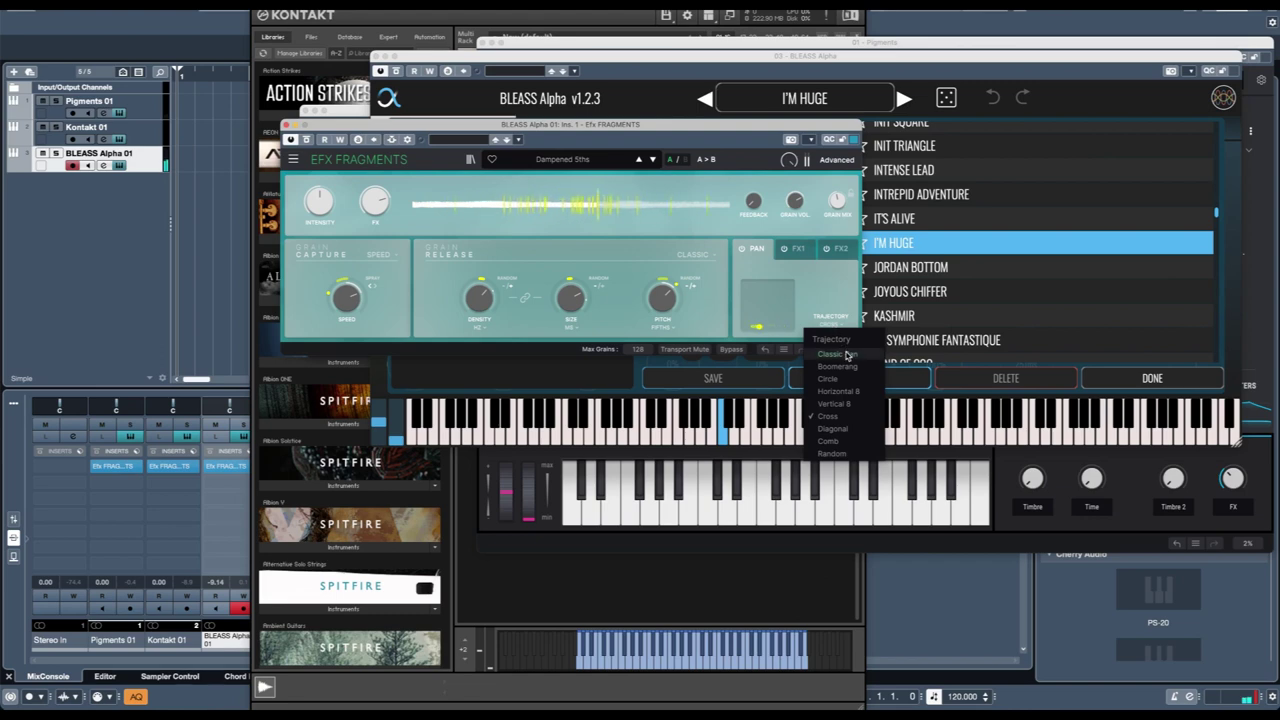
left_click(846, 351)
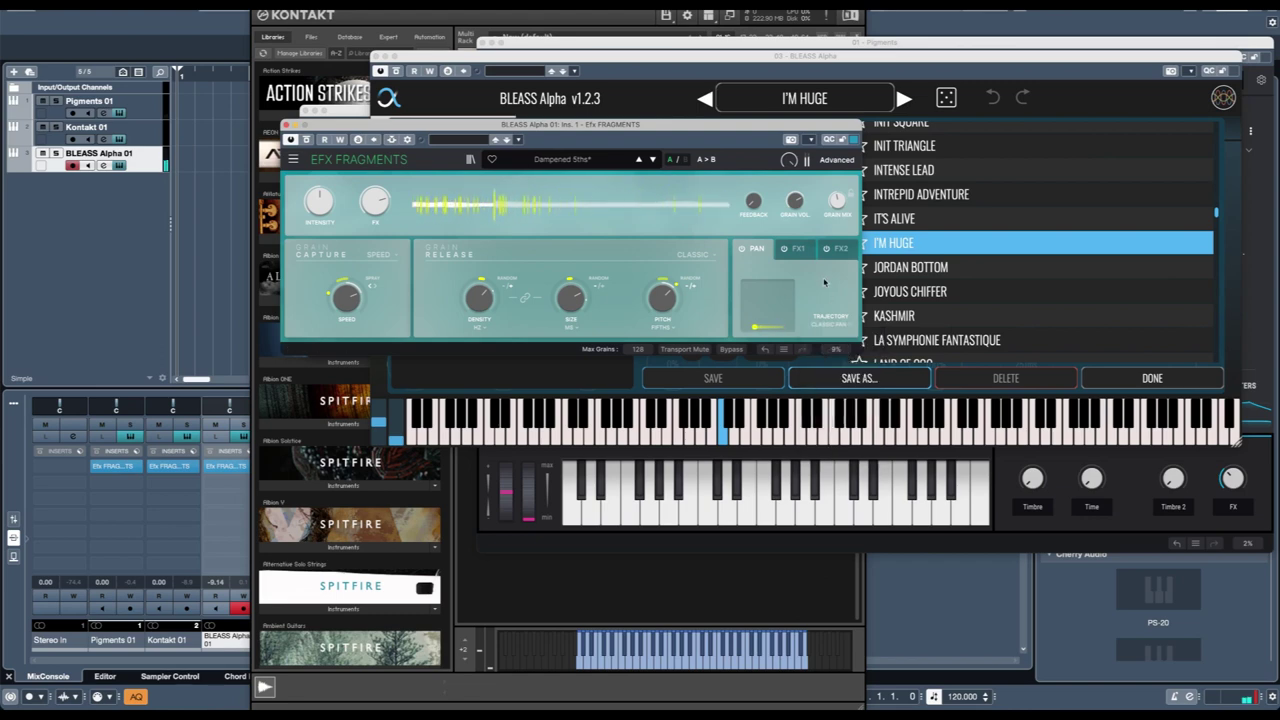
Step: Display the FX1 Multi Filter and FX2 Reverb settings of the Dampened 5ths preset
left_click(798, 249)
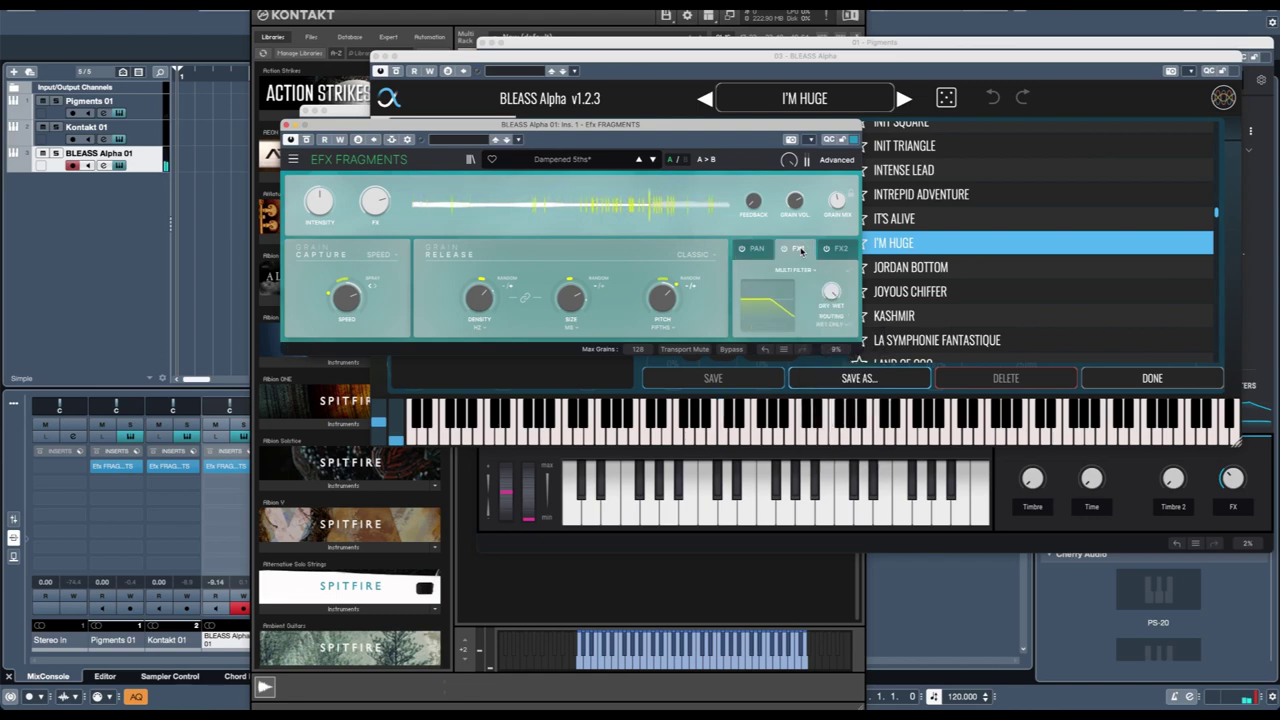
left_click(840, 249)
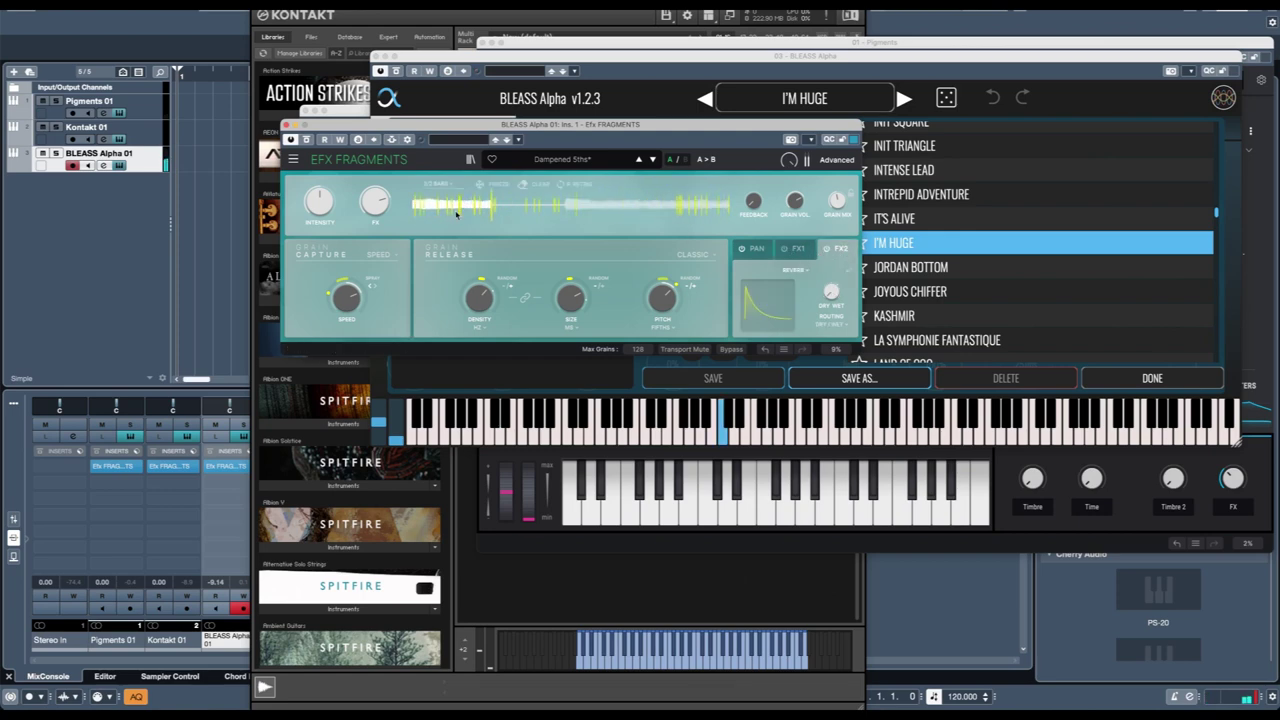
mouse_move(376, 203)
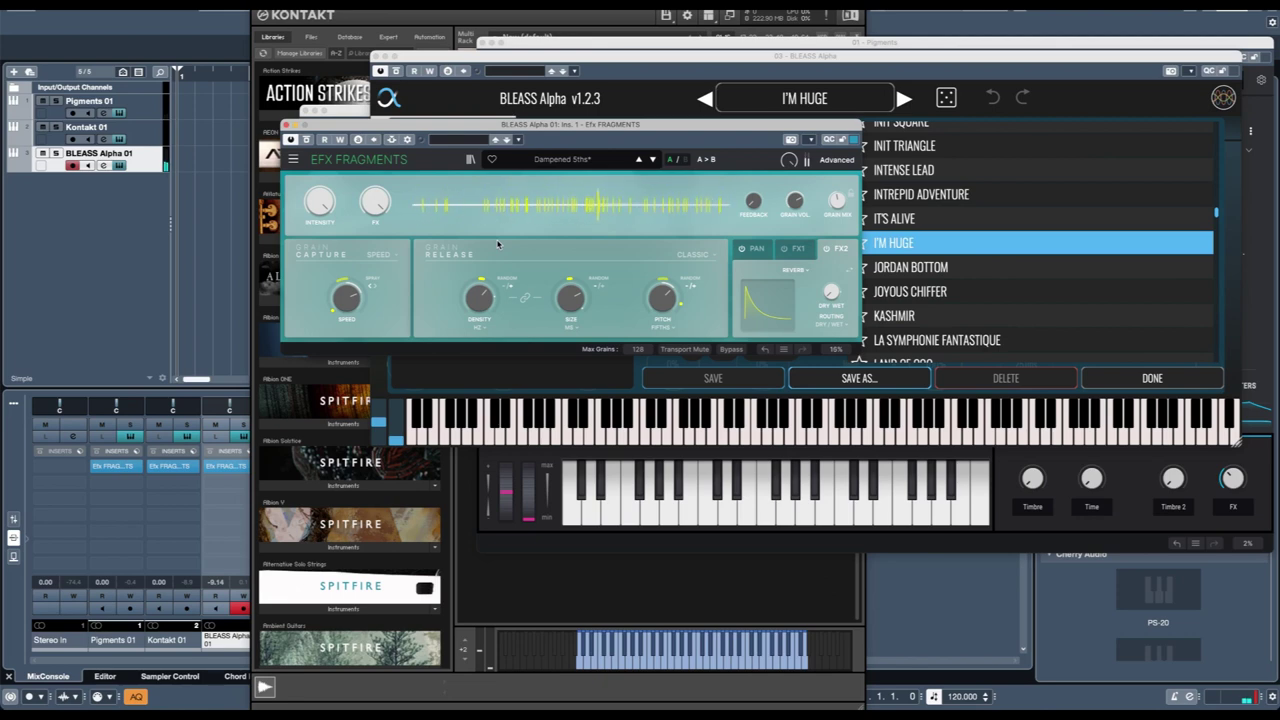
Step: Audition the Unique Shimmer reverb preset and the Pulse Pad modulation preset on the BLEASS Alpha sound
mouse_move(547, 187)
left_click(562, 159)
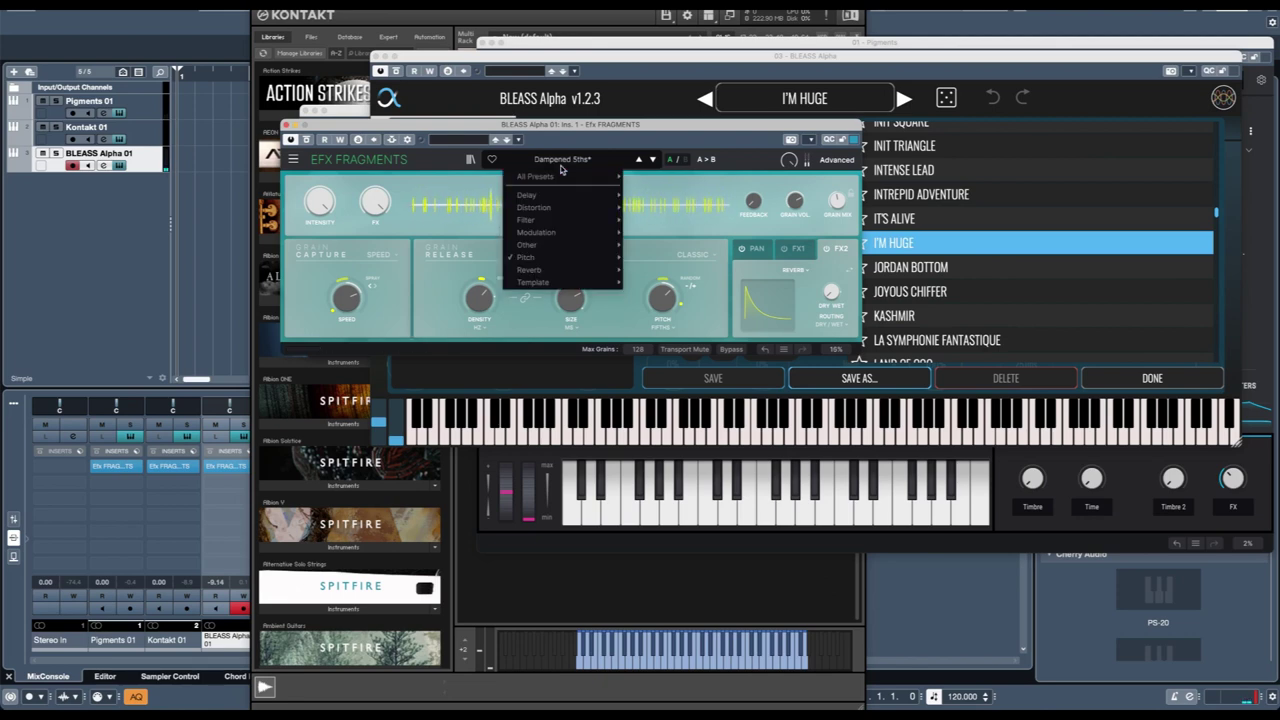
mouse_move(563, 282)
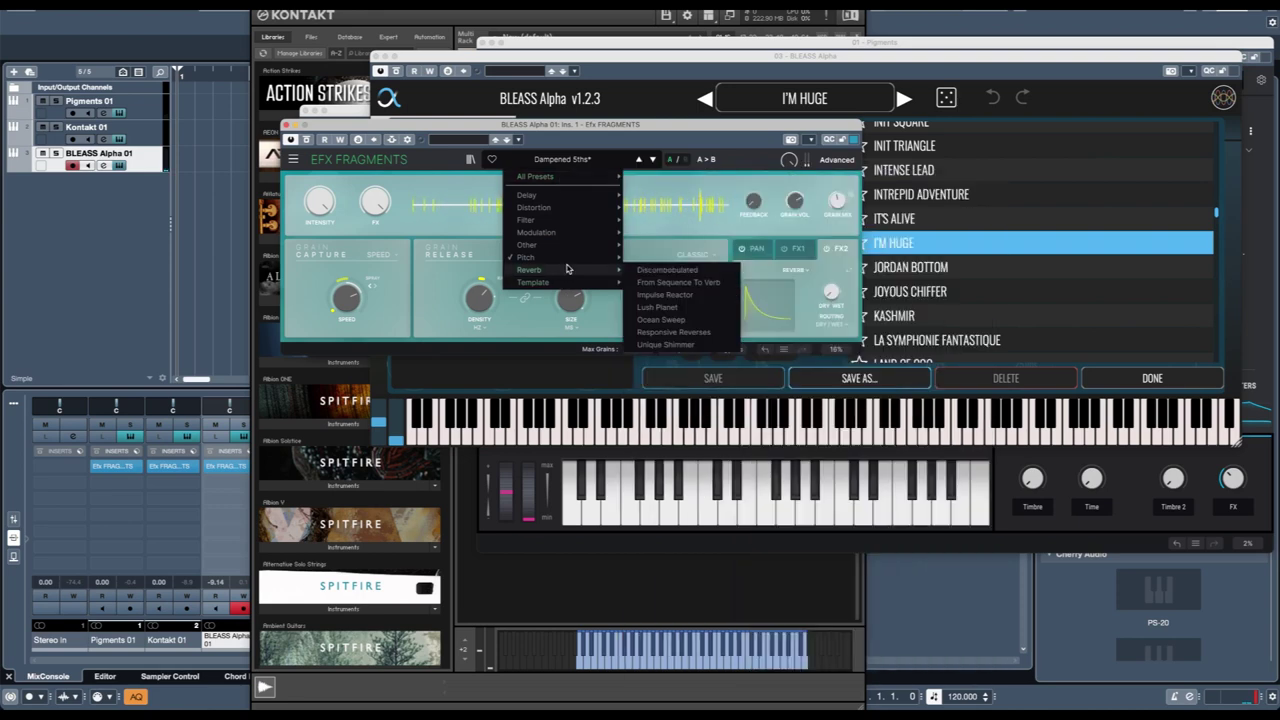
left_click(681, 346)
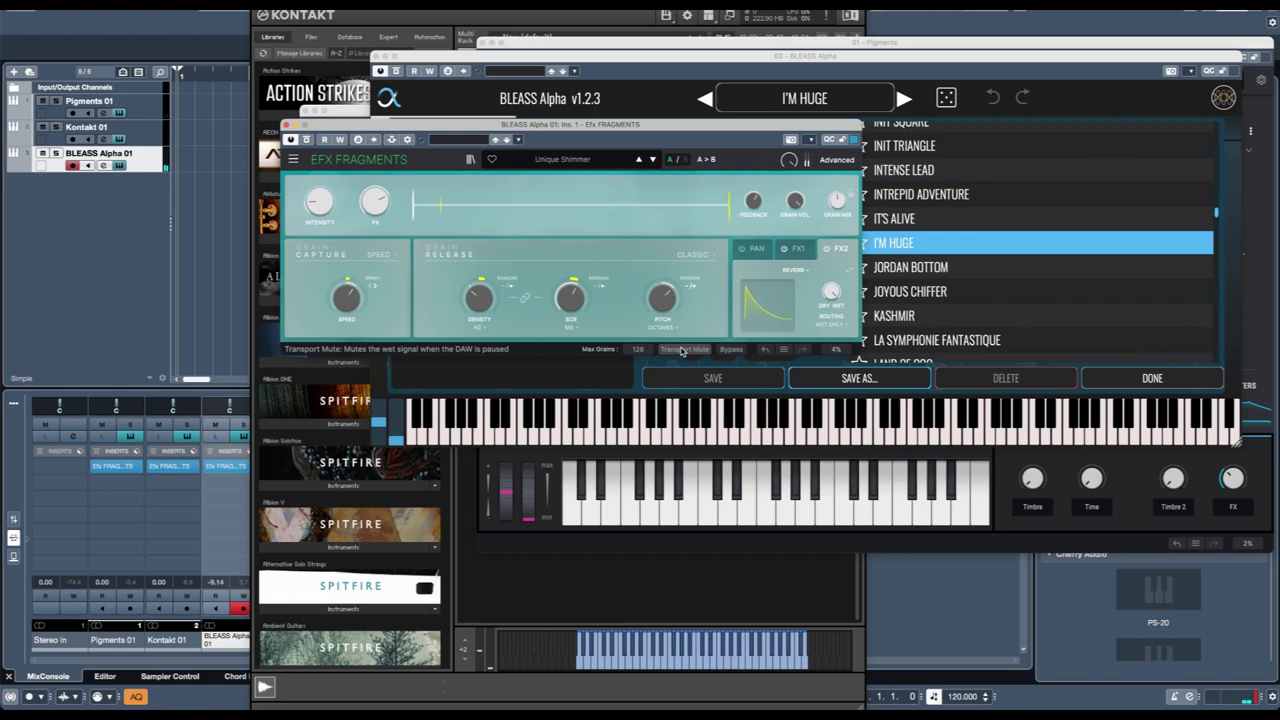
mouse_move(533, 221)
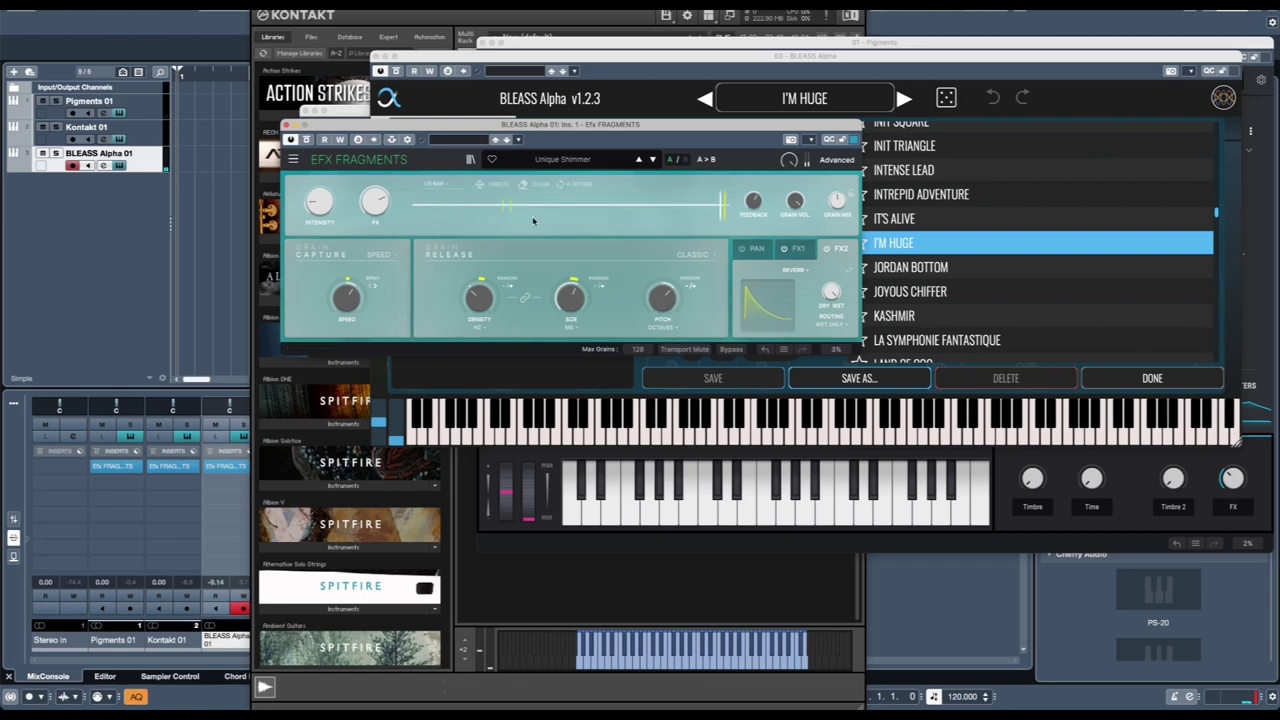
left_click(566, 163)
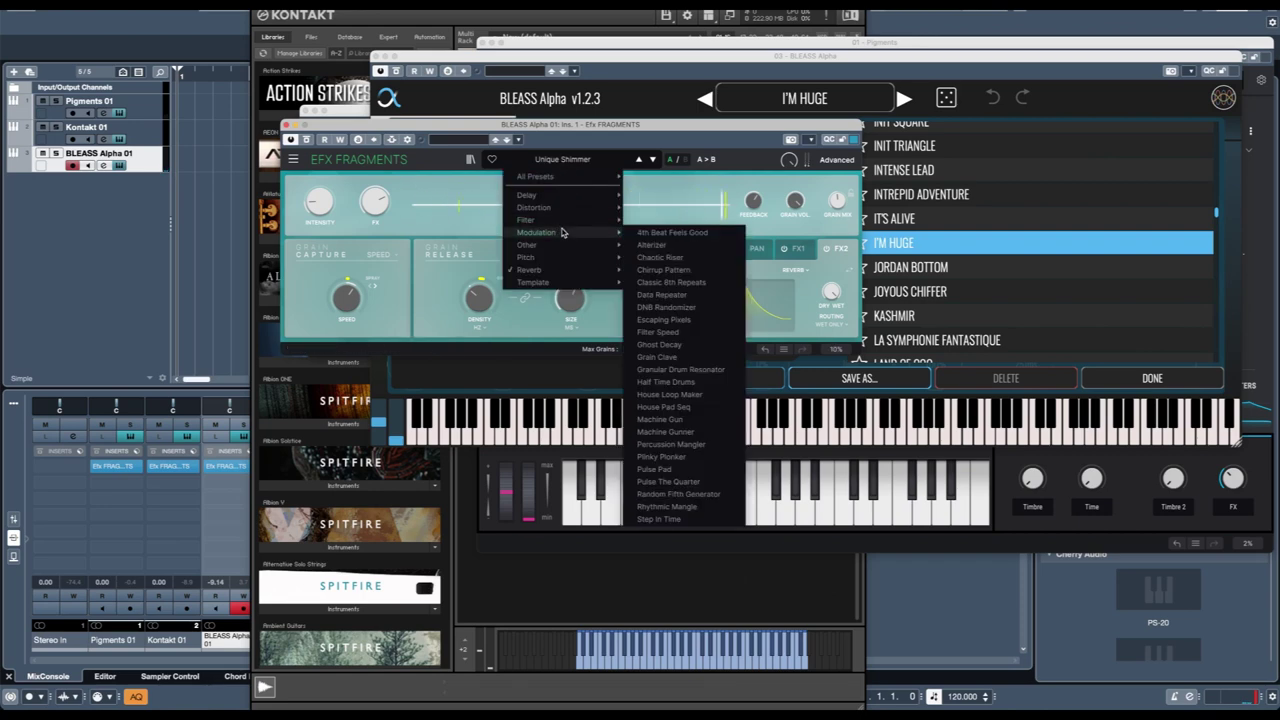
left_click(679, 469)
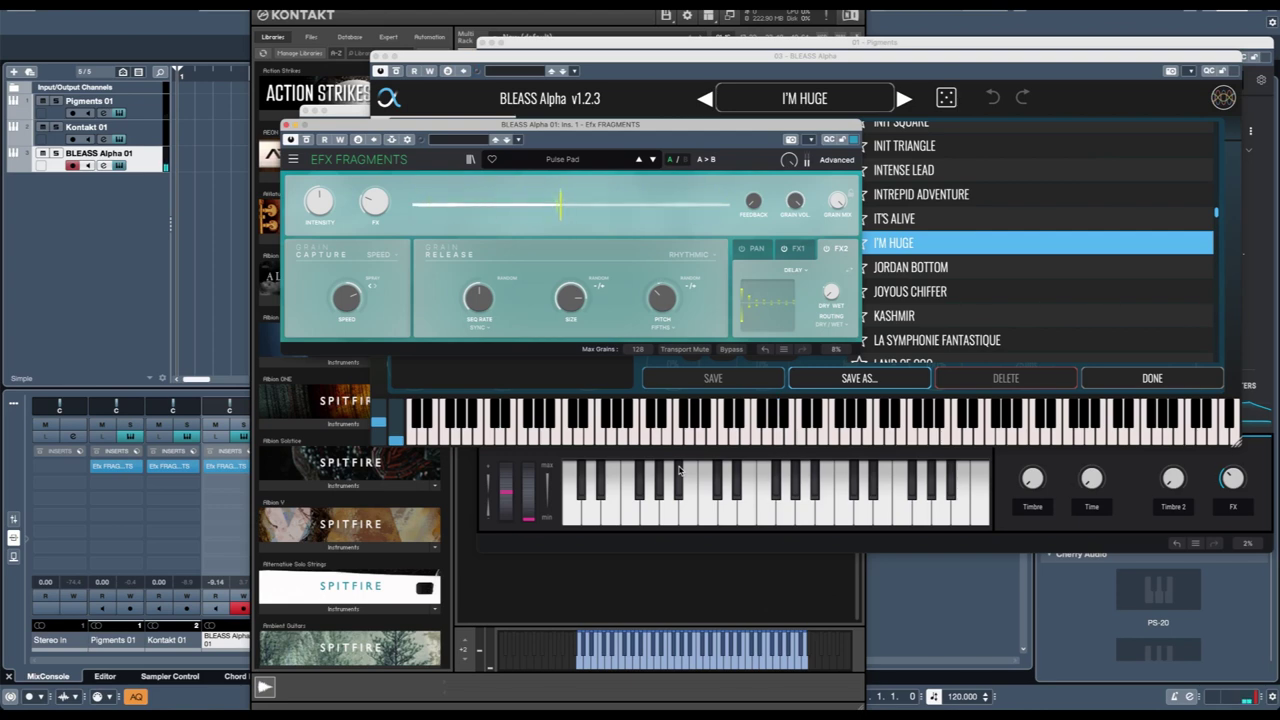
Step: Load the Ultimate Cloud preset in place of Pulse Pad
left_click(590, 162)
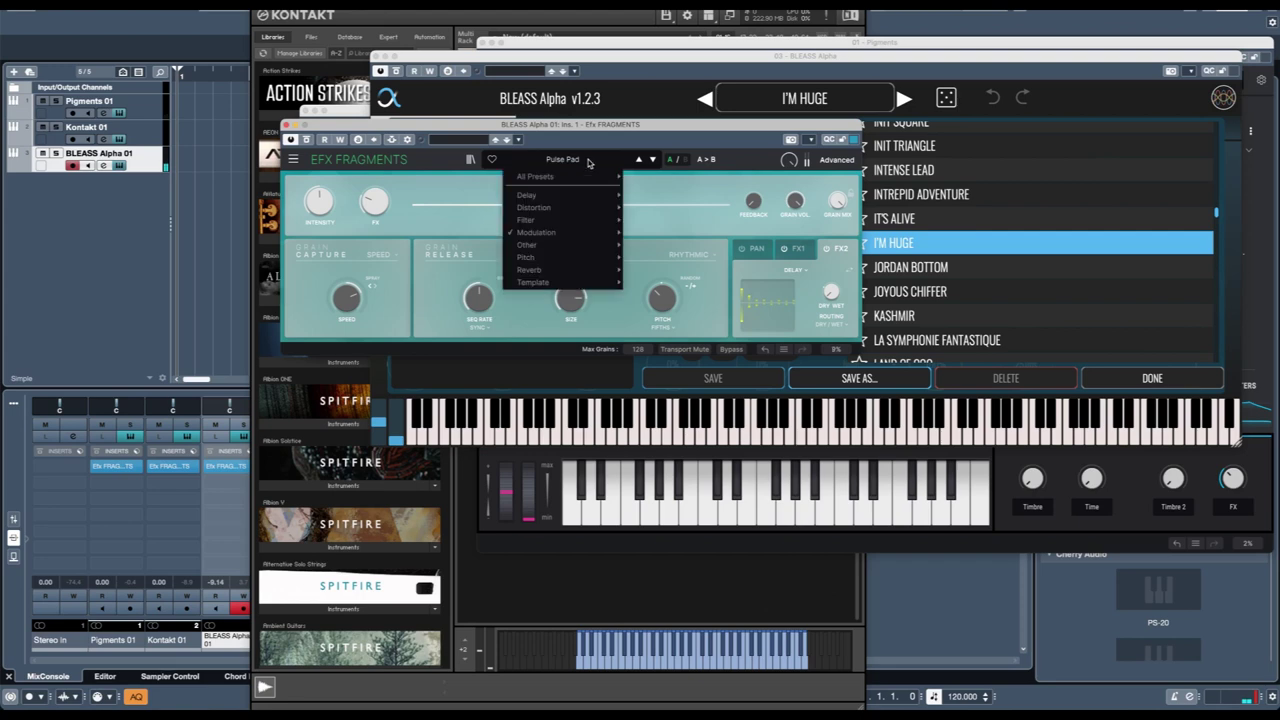
mouse_move(567, 236)
left_click(662, 372)
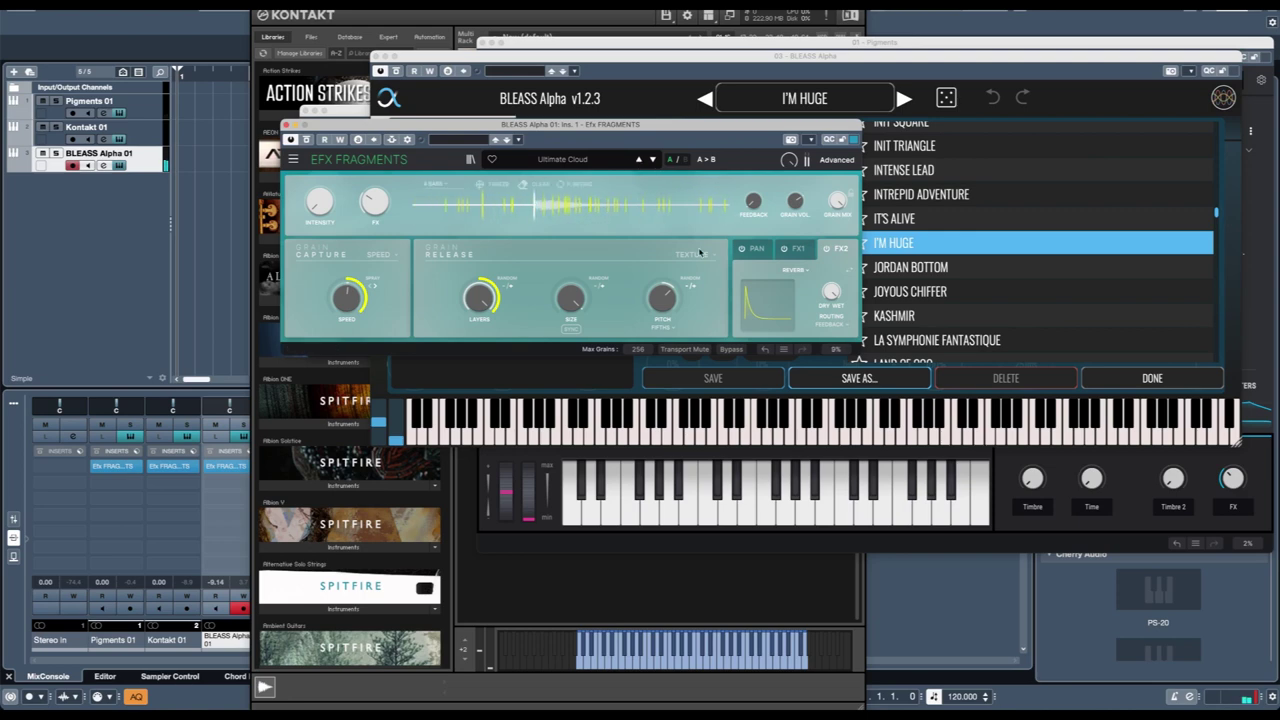
Step: Step back through the presets to audition Triplet Drum Plucks, Traveling Clouds, Stuttering Atmosphere and Spray Backwards
left_click(639, 160)
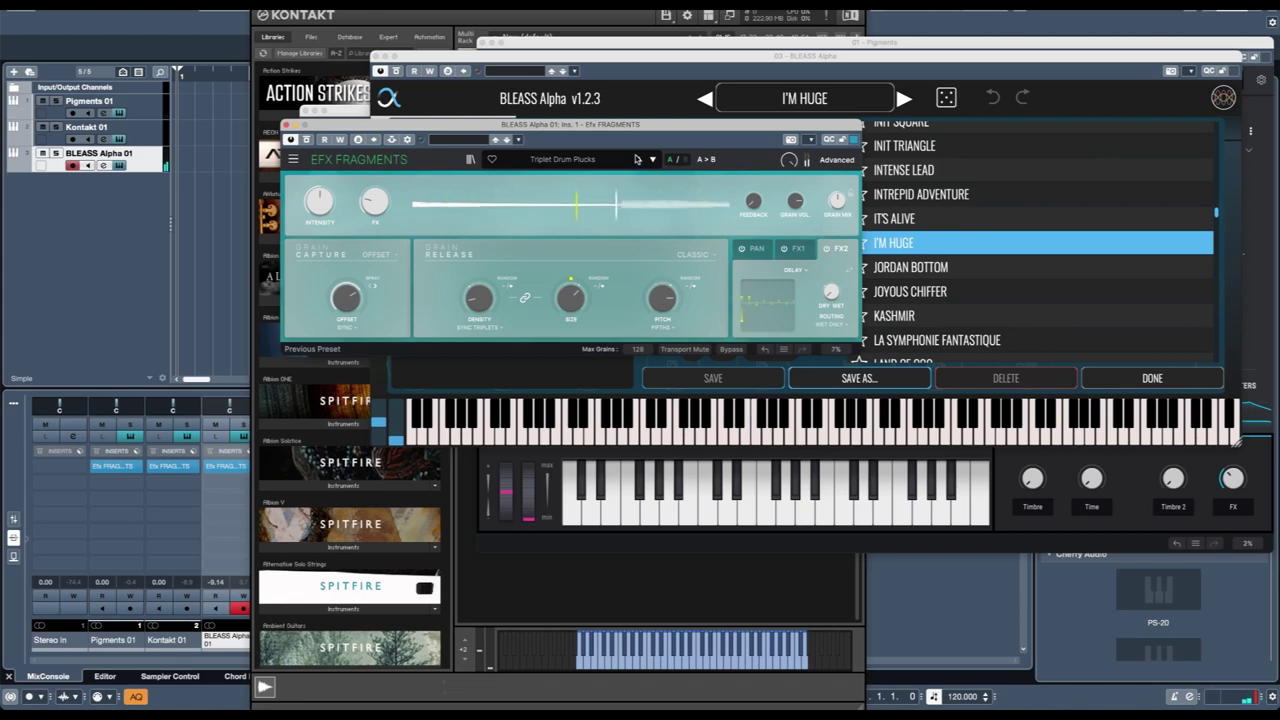
left_click(638, 160)
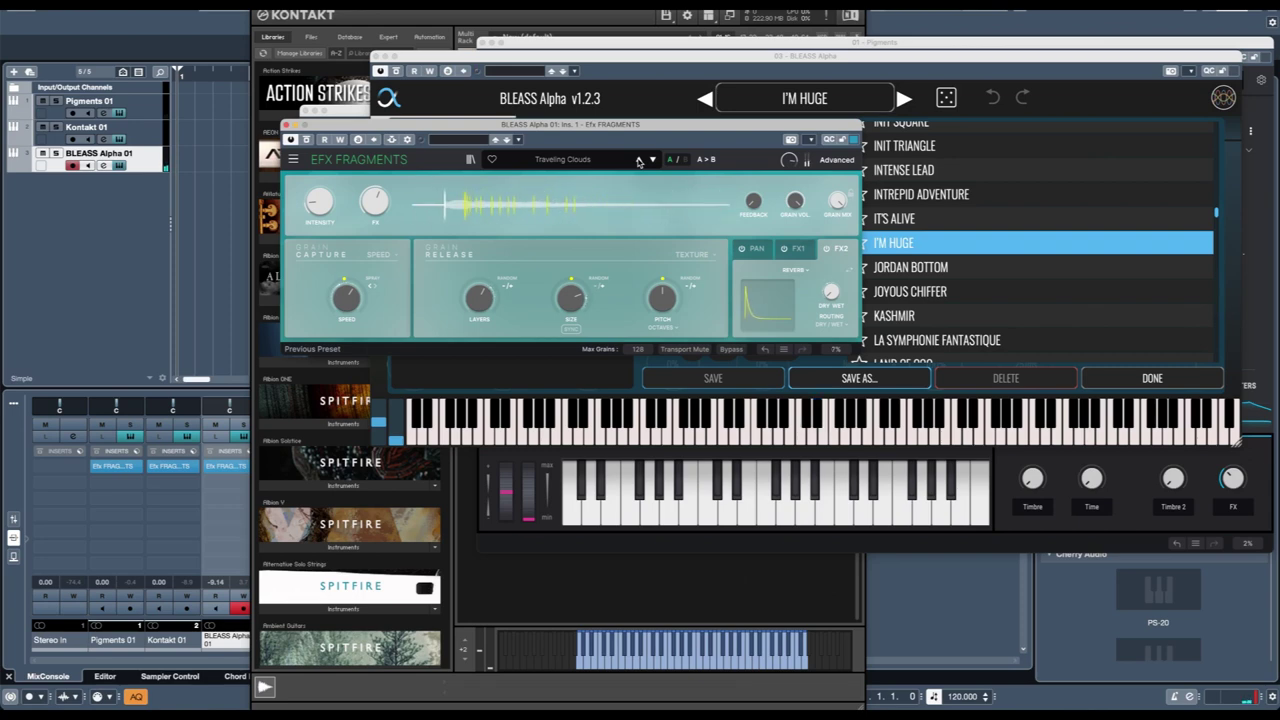
left_click(639, 161)
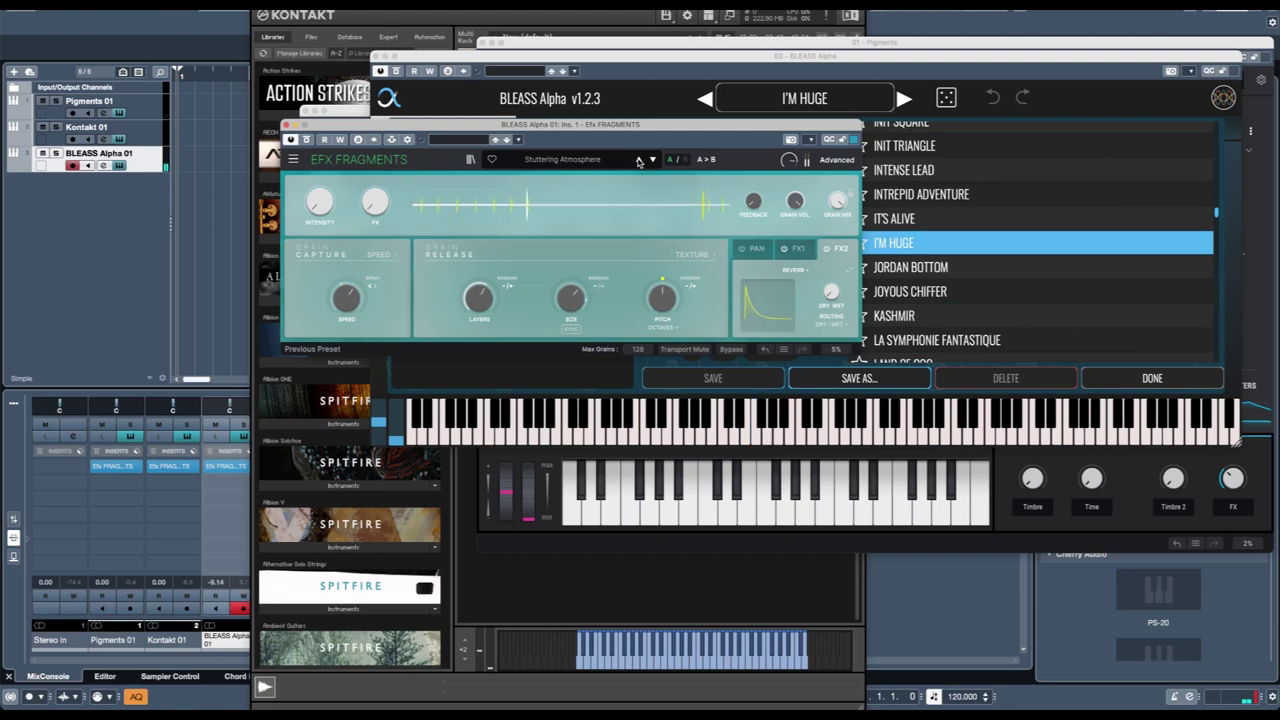
left_click(638, 160)
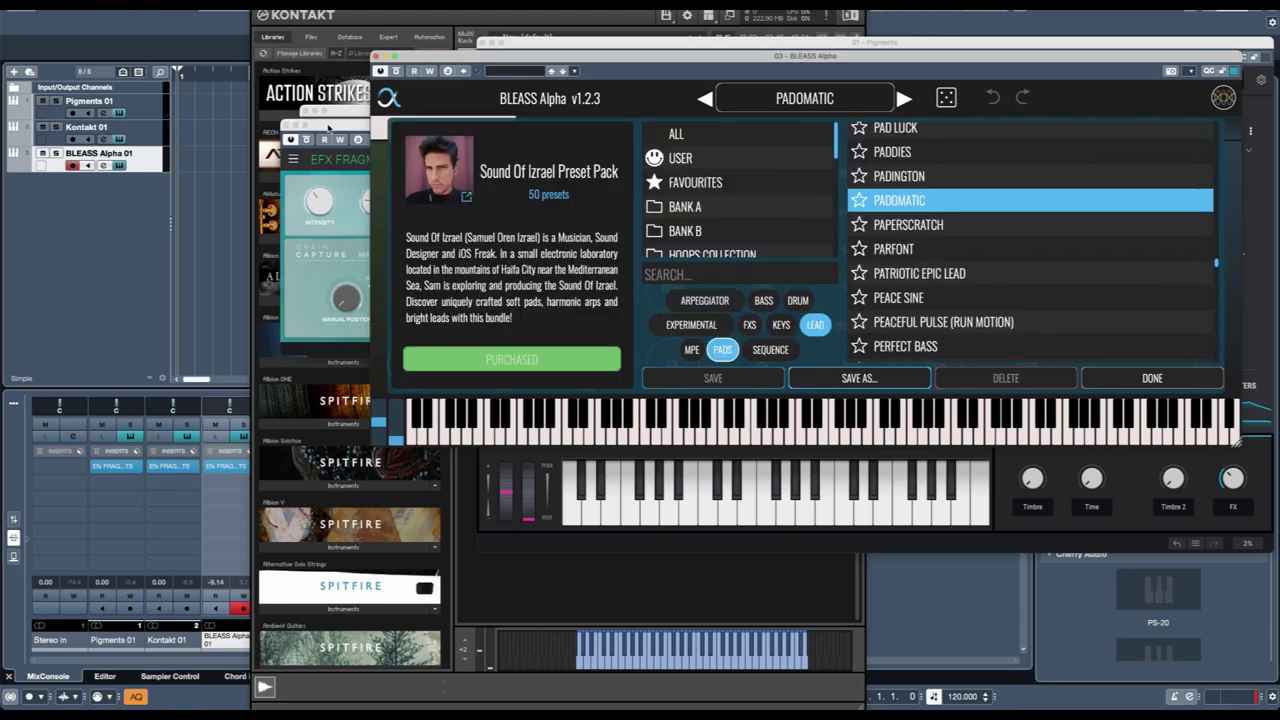
Step: Bring FRAGMENTS in front of BLEASS Alpha's PADOMATIC sound and load Shattered Glass, followed by the Pulse The Quarter modulation preset
left_click(328, 128)
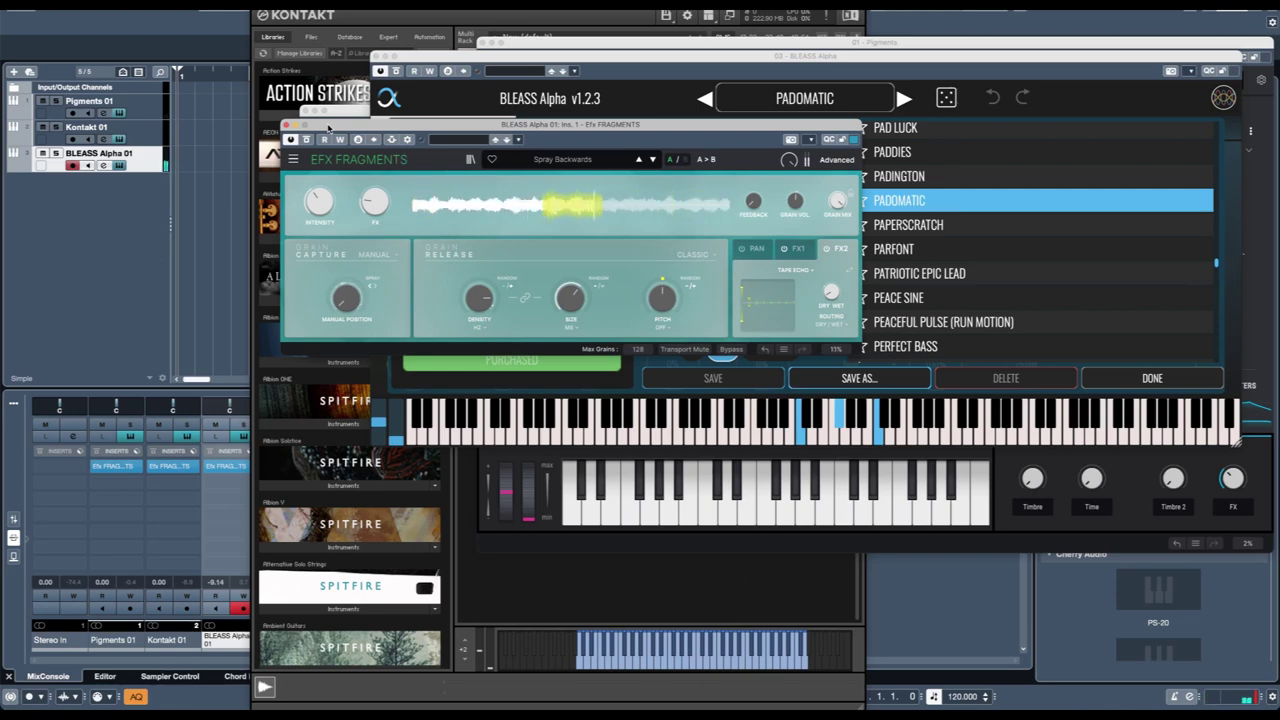
left_click(639, 160)
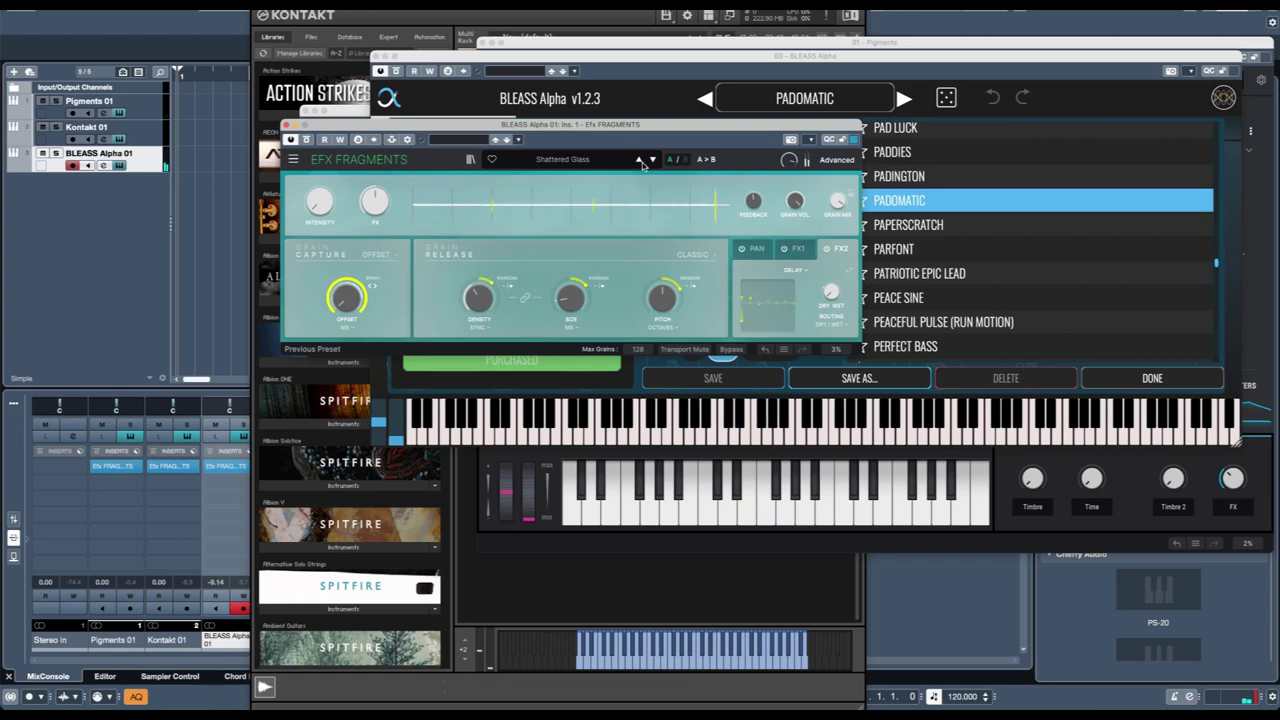
left_click(588, 164)
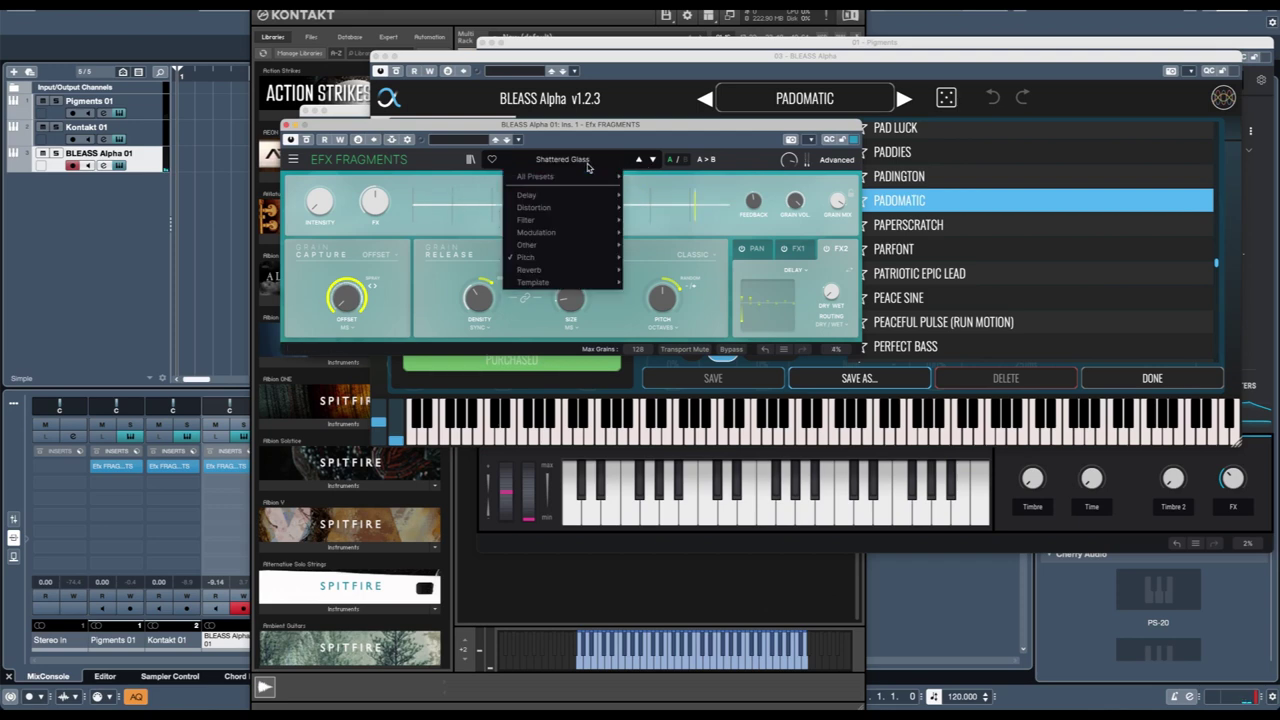
mouse_move(567, 239)
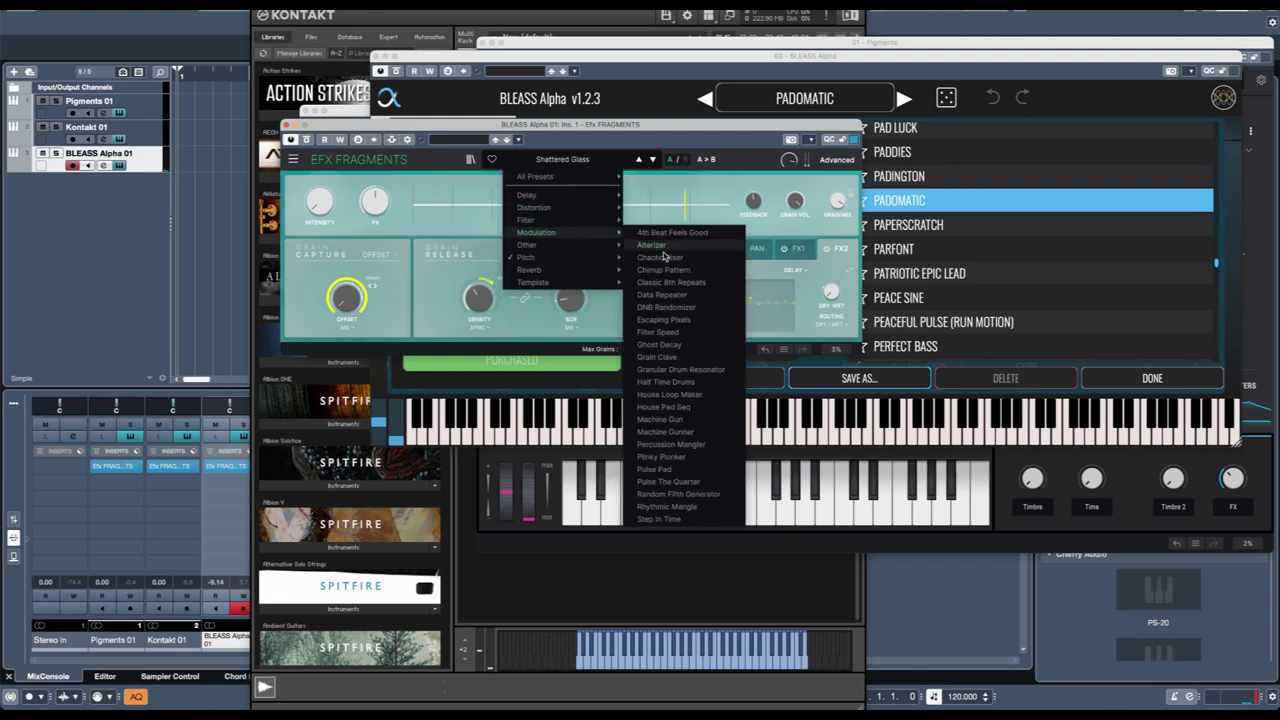
left_click(669, 482)
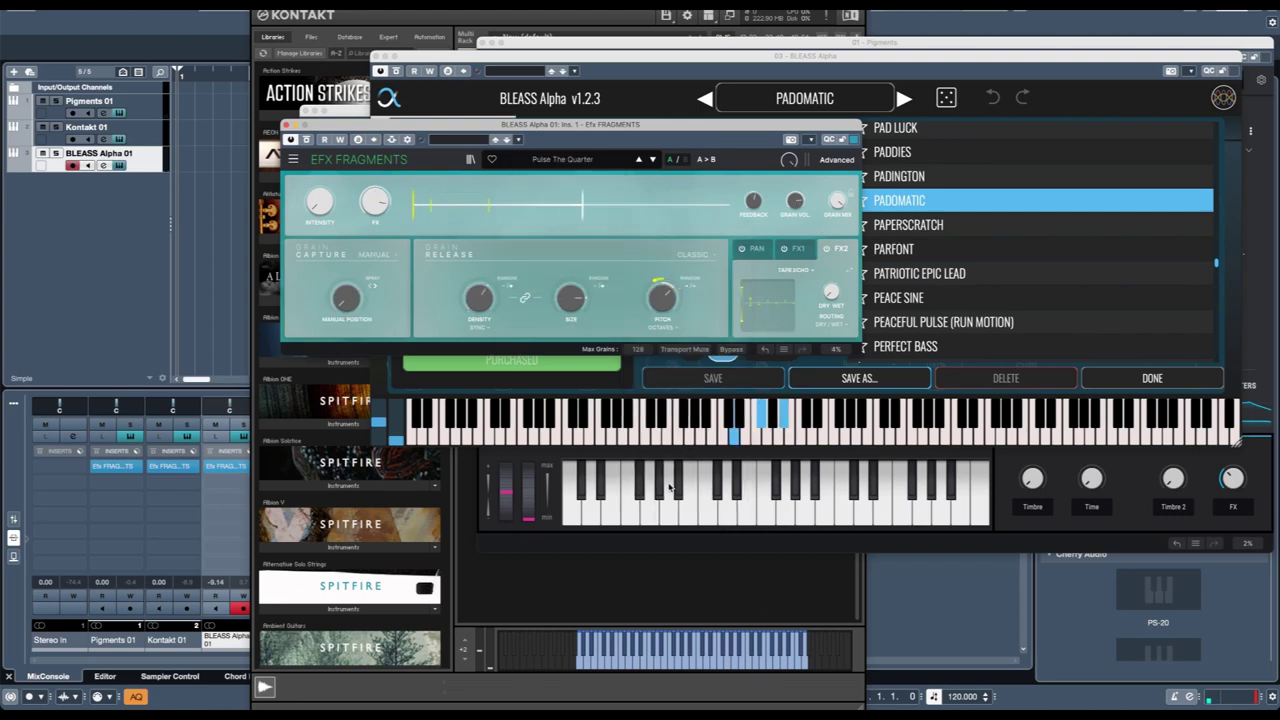